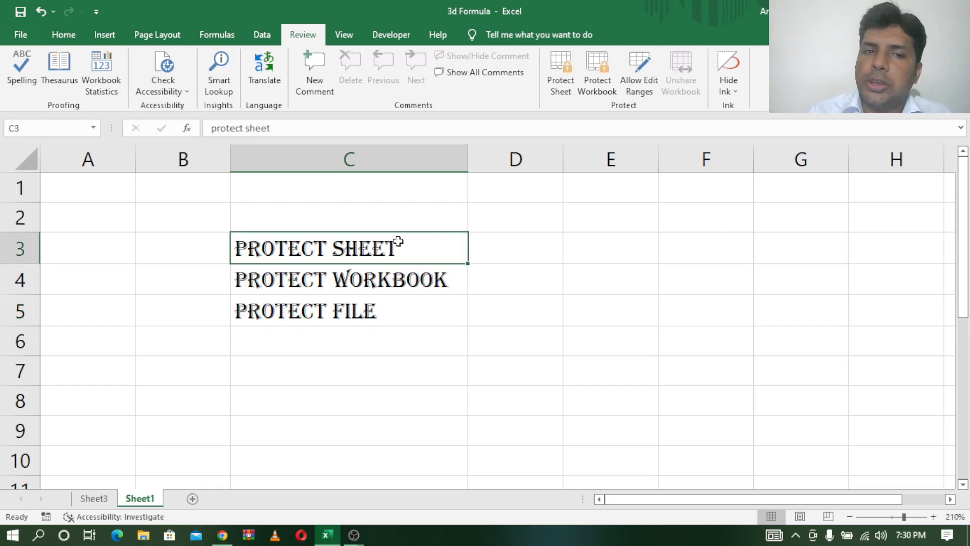
- Go through the listed protection topics and bring up the browser window
left_click(397, 286)
left_click(376, 316)
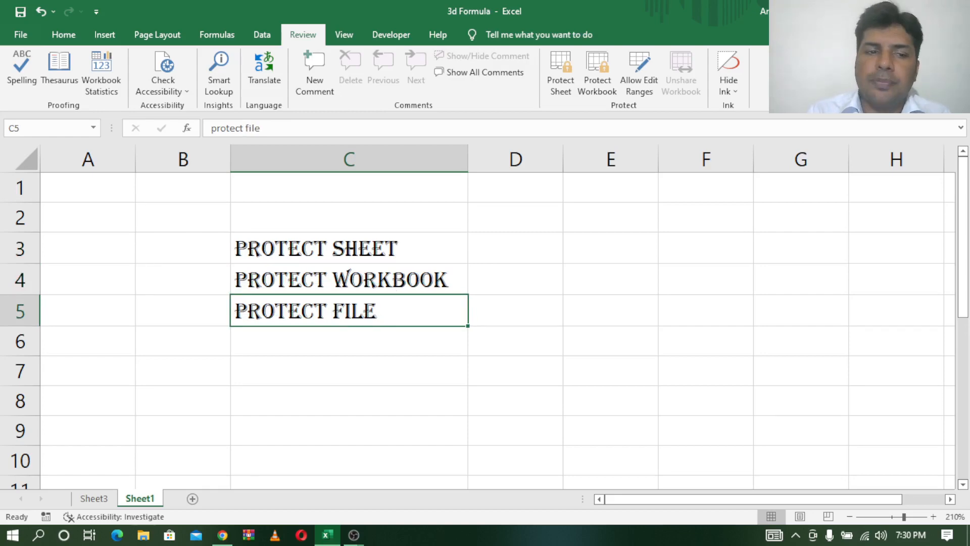
mouse_move(223, 534)
left_click(202, 489)
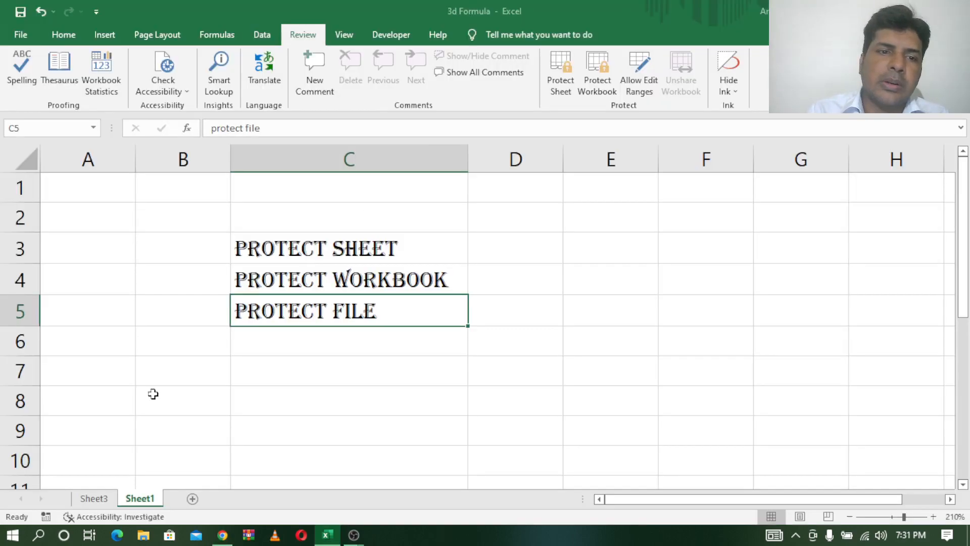
- Switch to Sheet3 with the SUMMER SALES table and show the Review protection commands
left_click(95, 499)
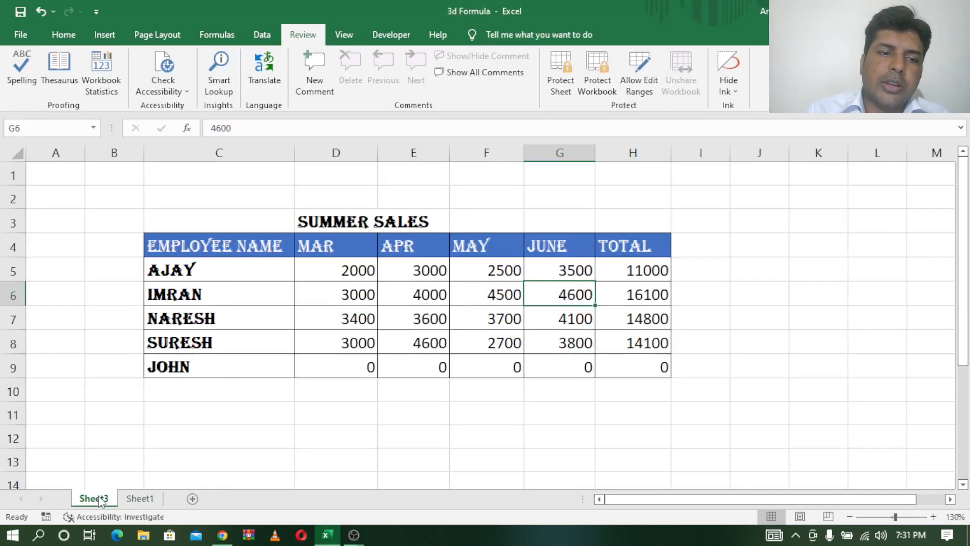
left_click(360, 254)
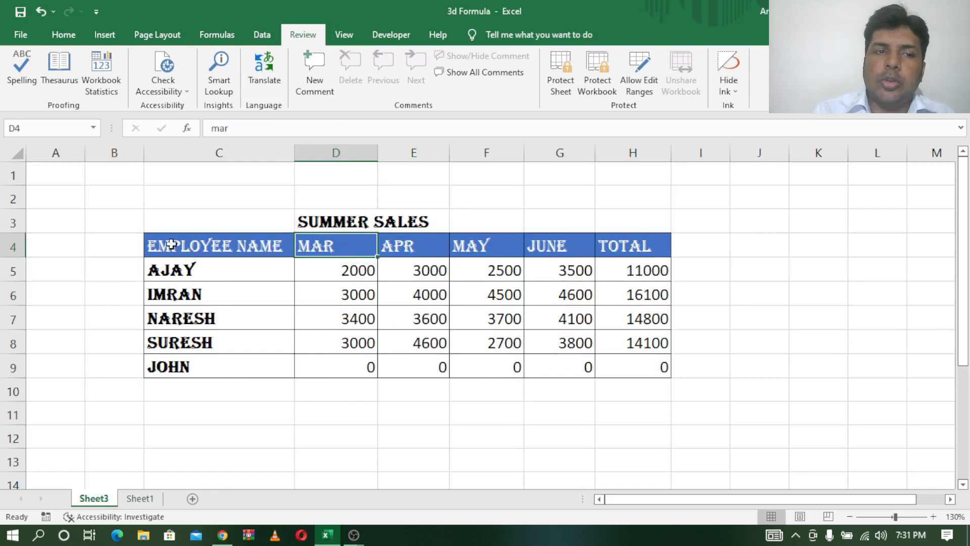
left_click_drag(147, 197, 758, 461)
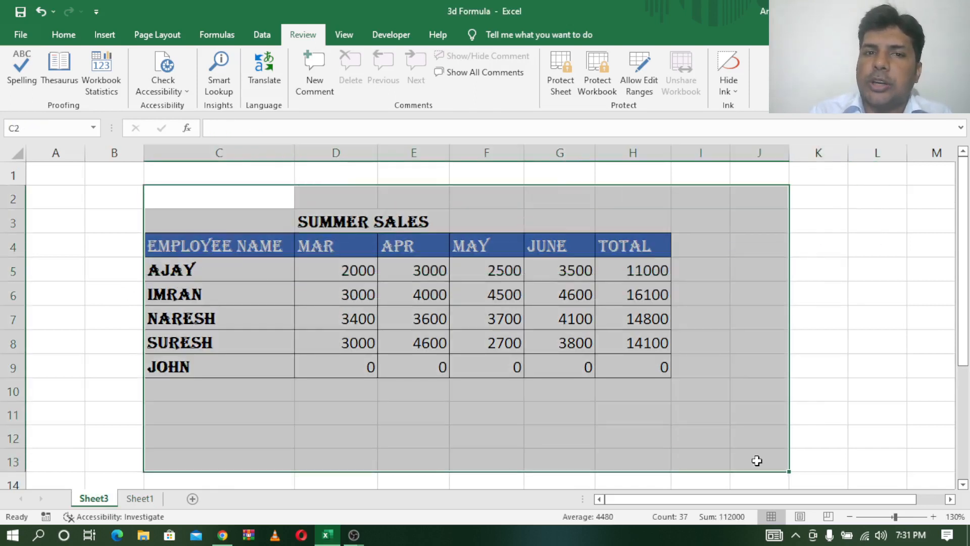
left_click(71, 41)
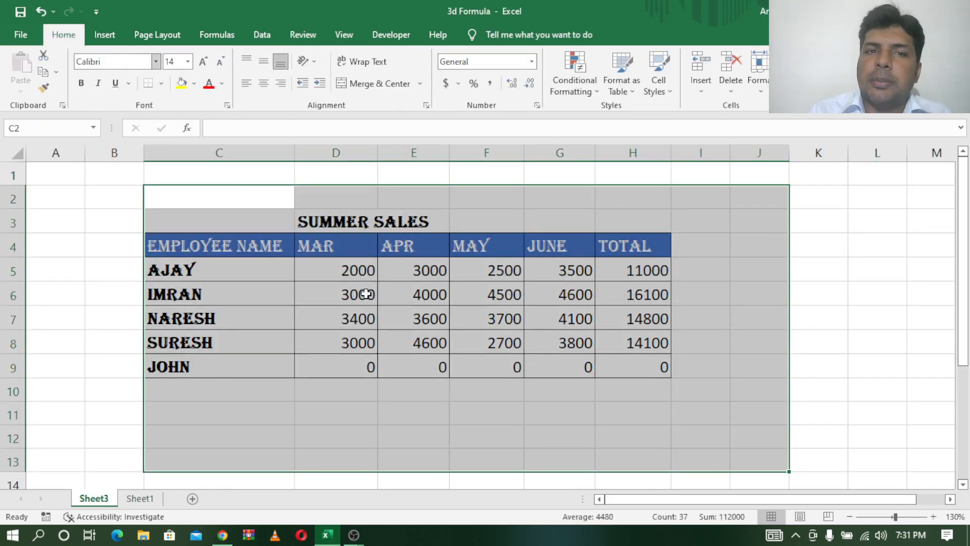
left_click(308, 38)
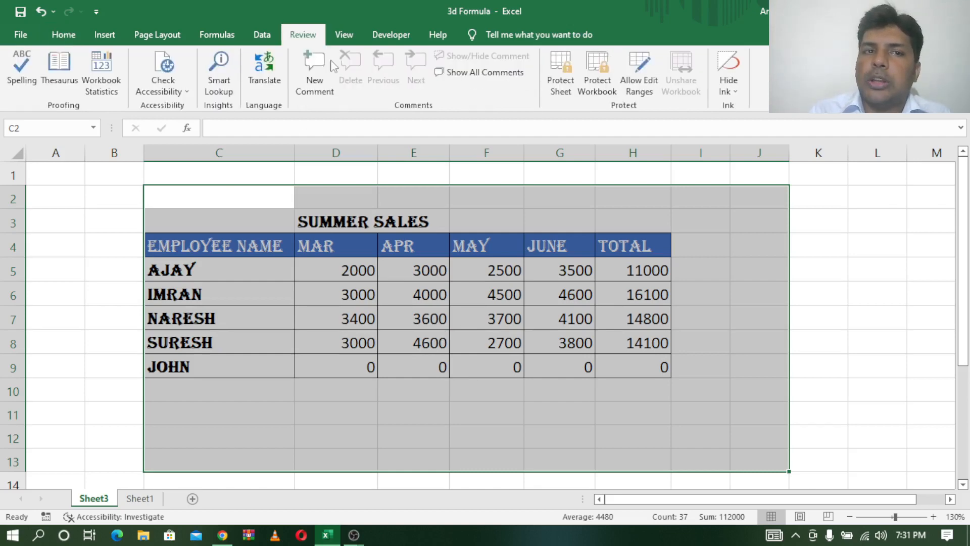
left_click(854, 270)
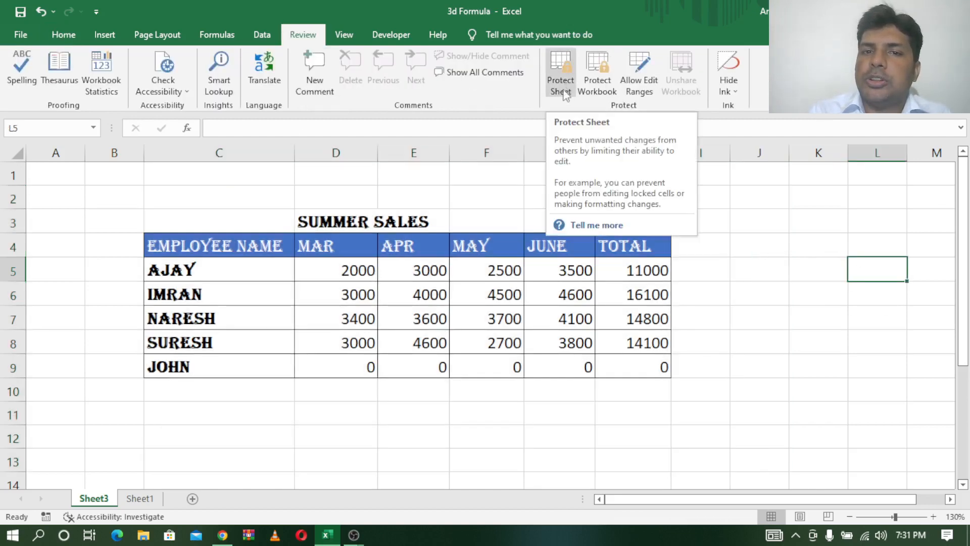
- Protect Sheet3 with a password, disallowing selection of locked and unlocked cells
left_click(559, 69)
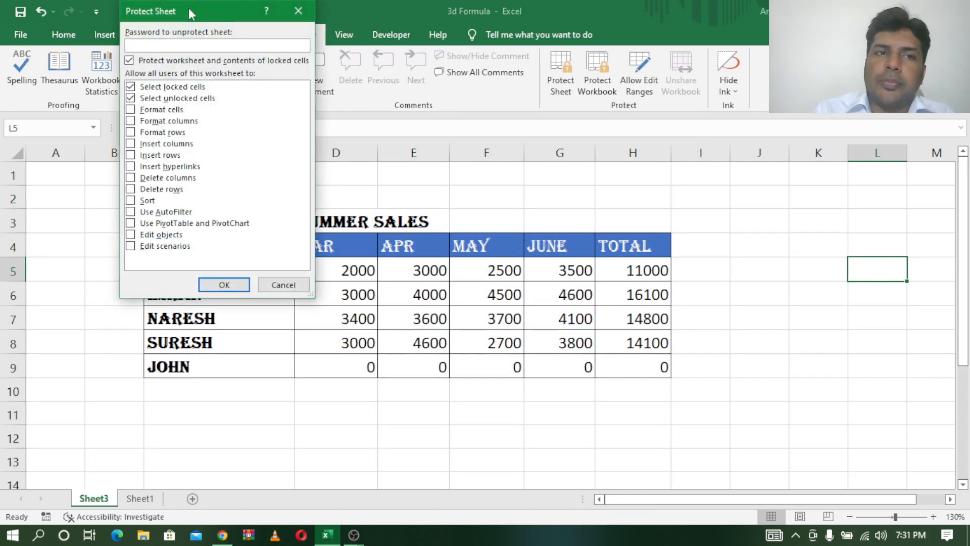
left_click_drag(189, 8, 547, 68)
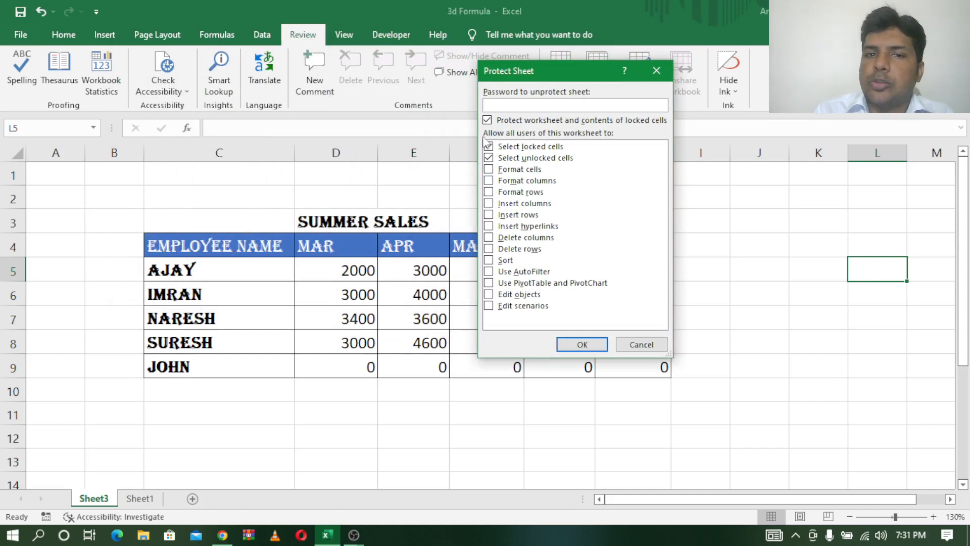
left_click(488, 120)
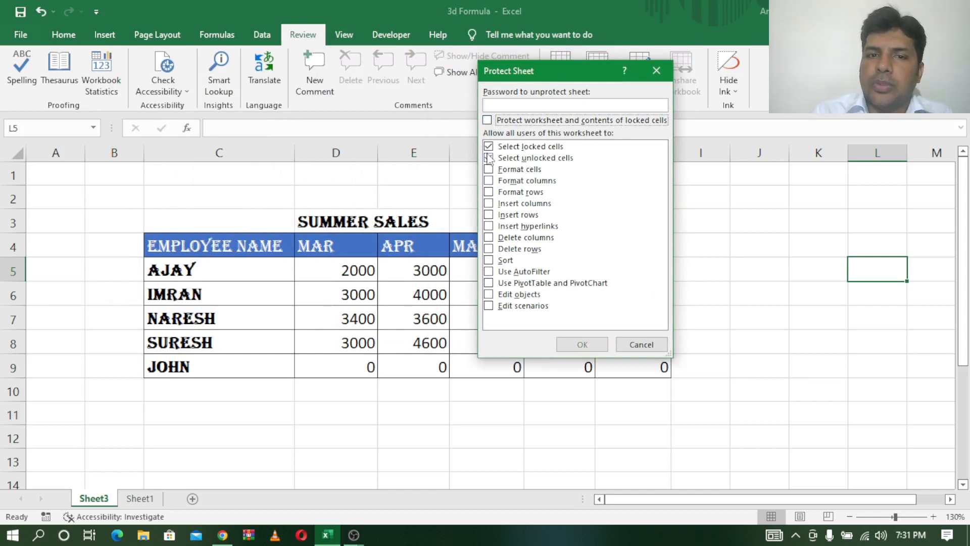
left_click(488, 147)
left_click(488, 158)
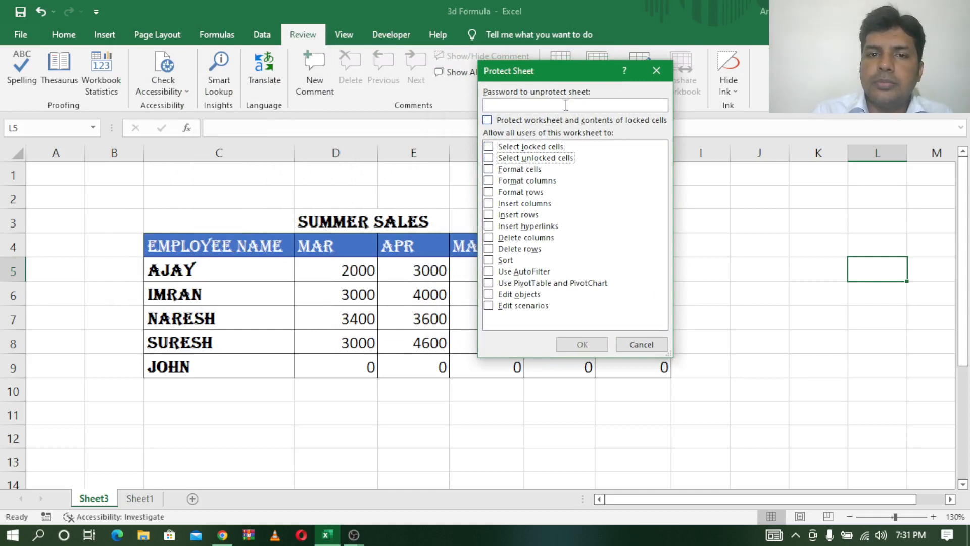
left_click(559, 103)
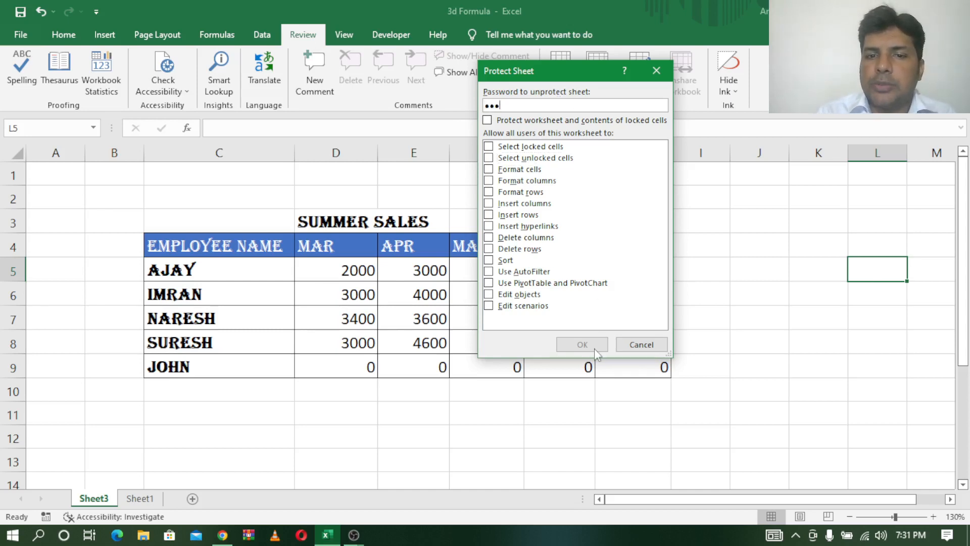
left_click(488, 121)
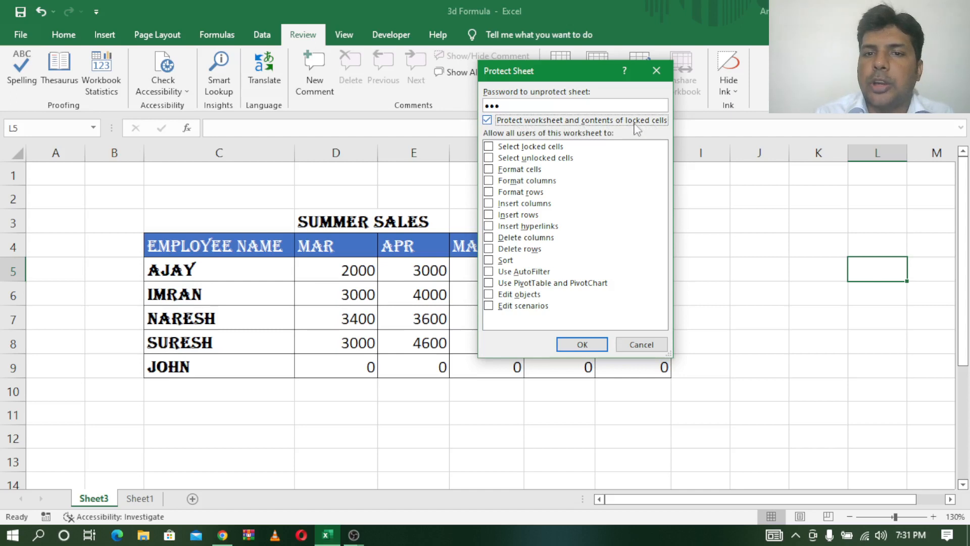
left_click(579, 344)
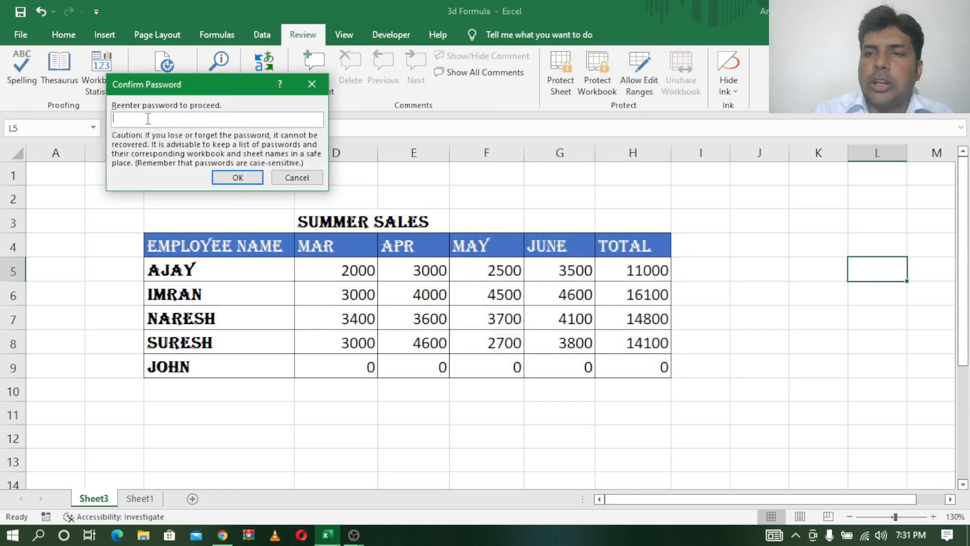
type("12")
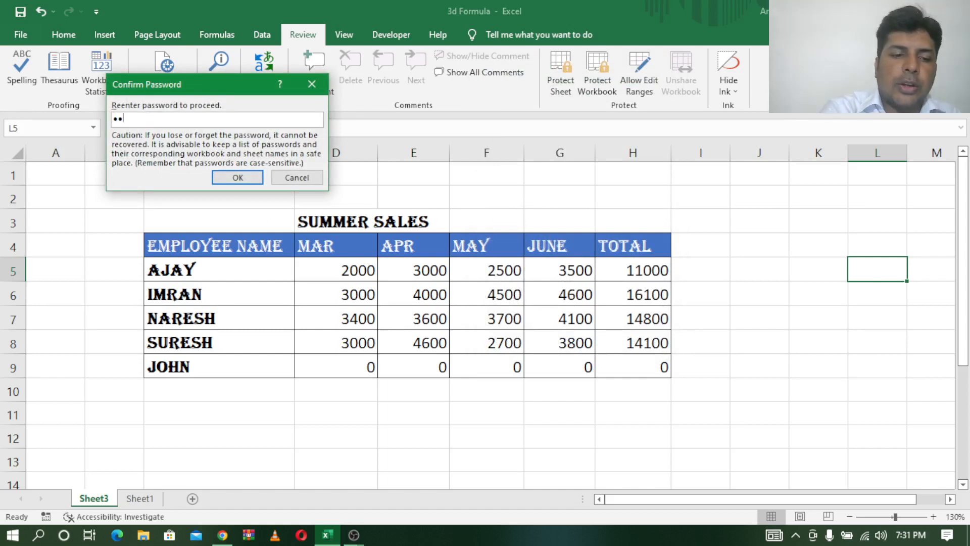
left_click(237, 177)
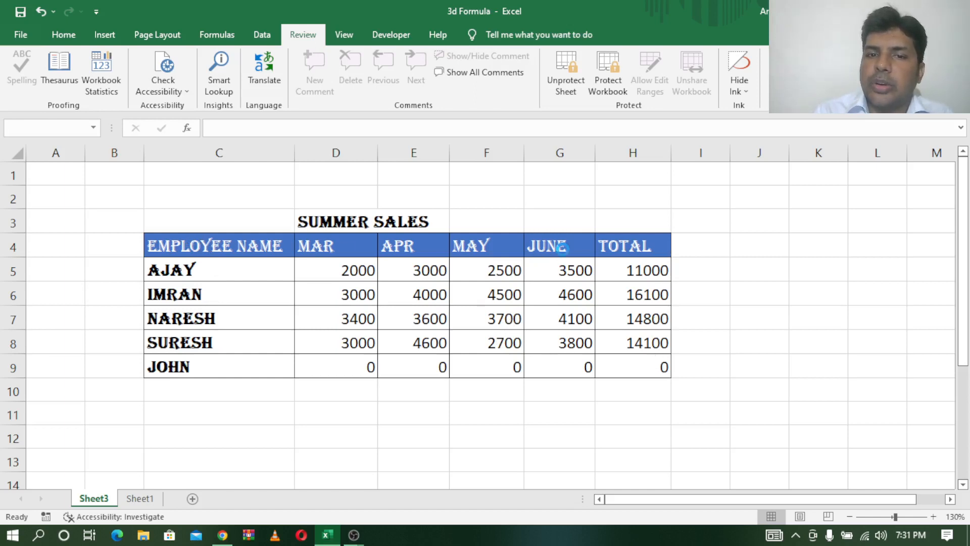
double_click(563, 249)
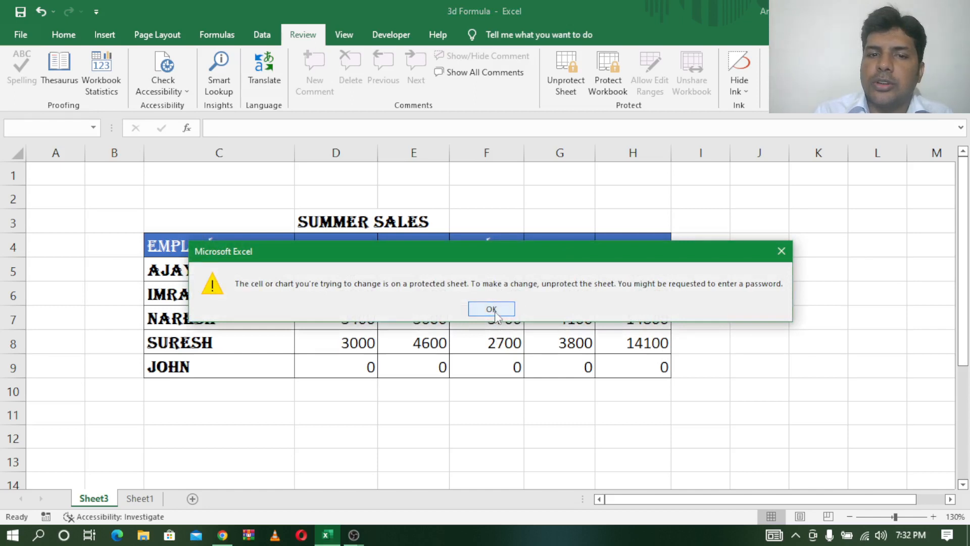
left_click(492, 309)
double_click(563, 243)
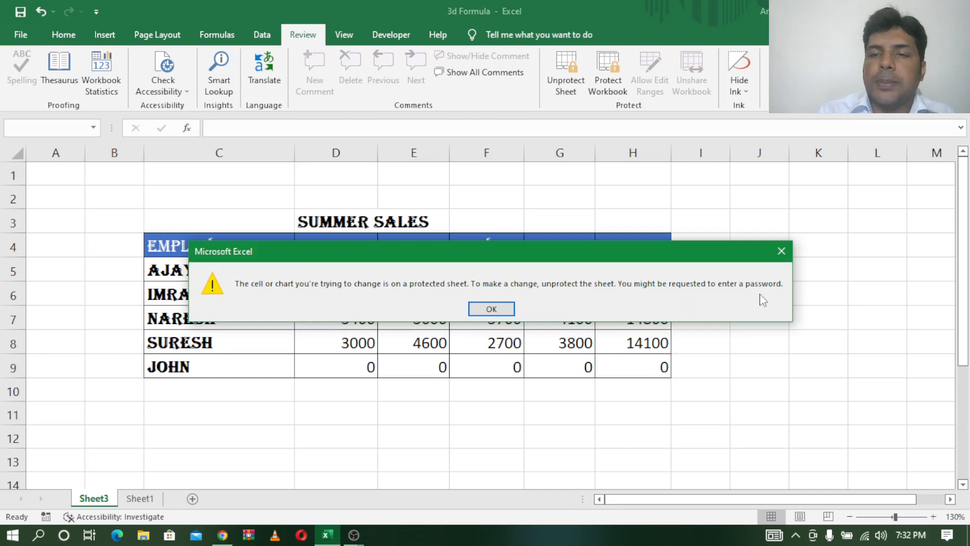
left_click(505, 309)
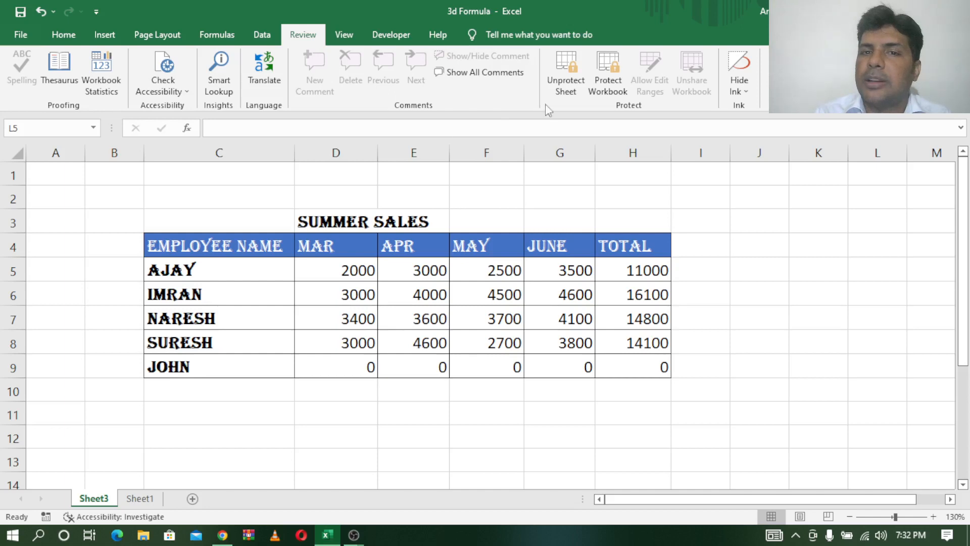
- Unprotect Sheet3 with its password and verify the NARESH cell and whole table can be selected
left_click(570, 80)
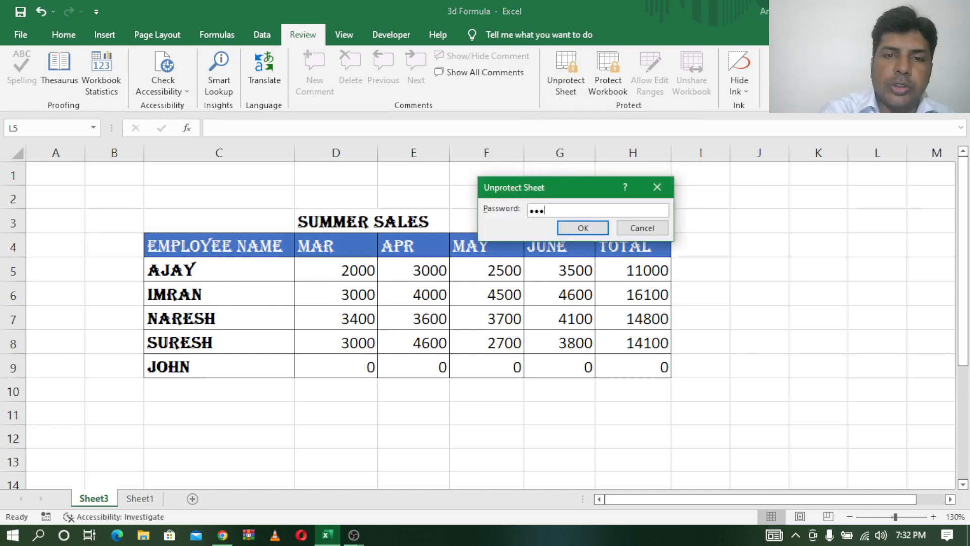
left_click(583, 228)
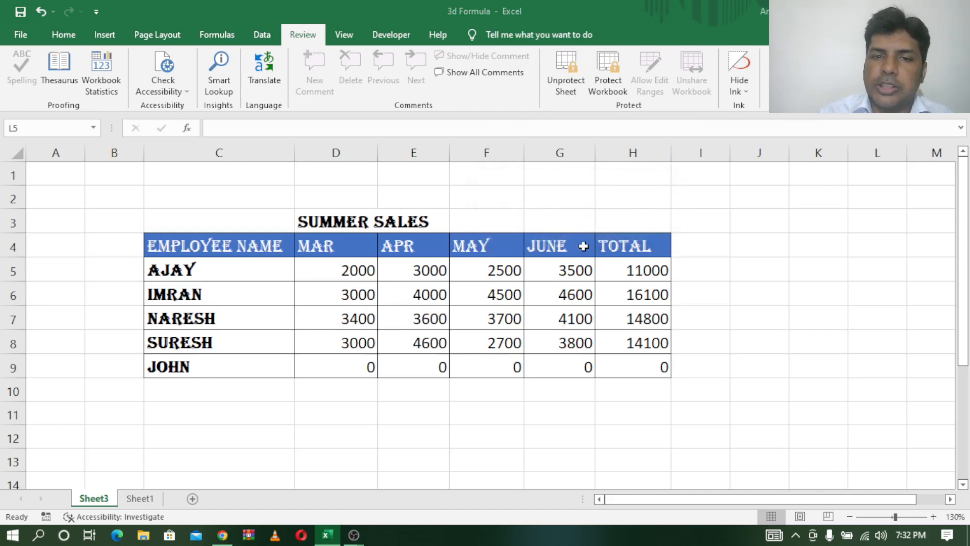
left_click(204, 310)
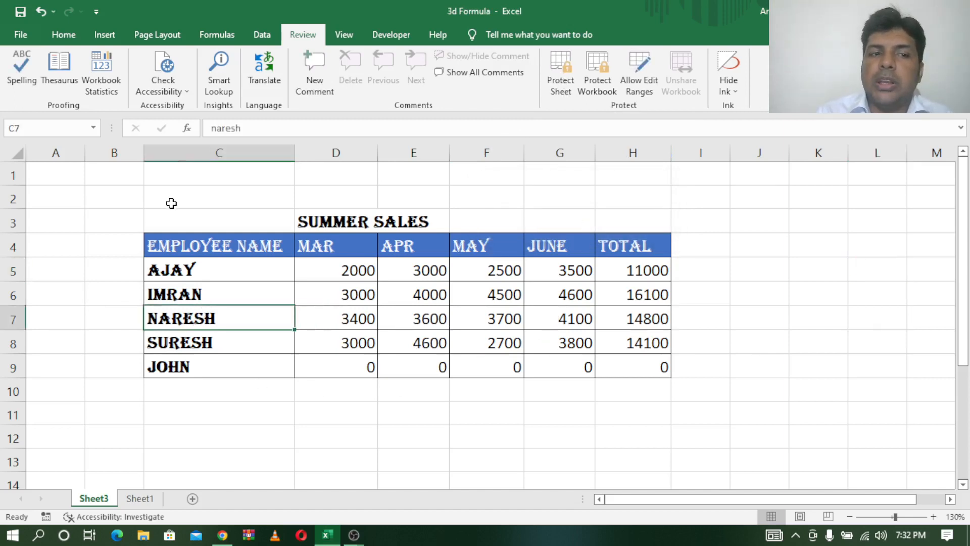
left_click_drag(168, 204, 671, 373)
left_click(767, 380)
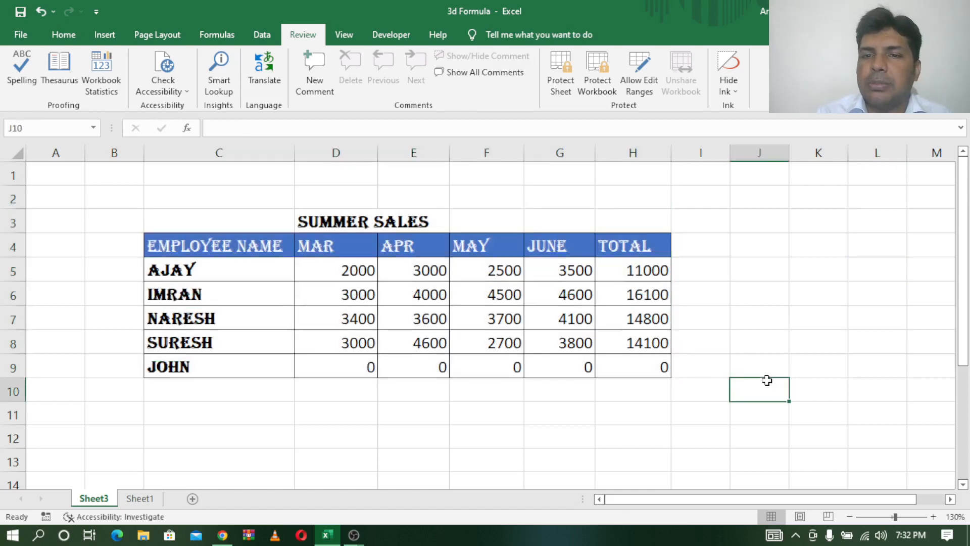
- Protect Sheet3 again with a password, keeping locked and unlocked cell selection allowed
left_click(562, 76)
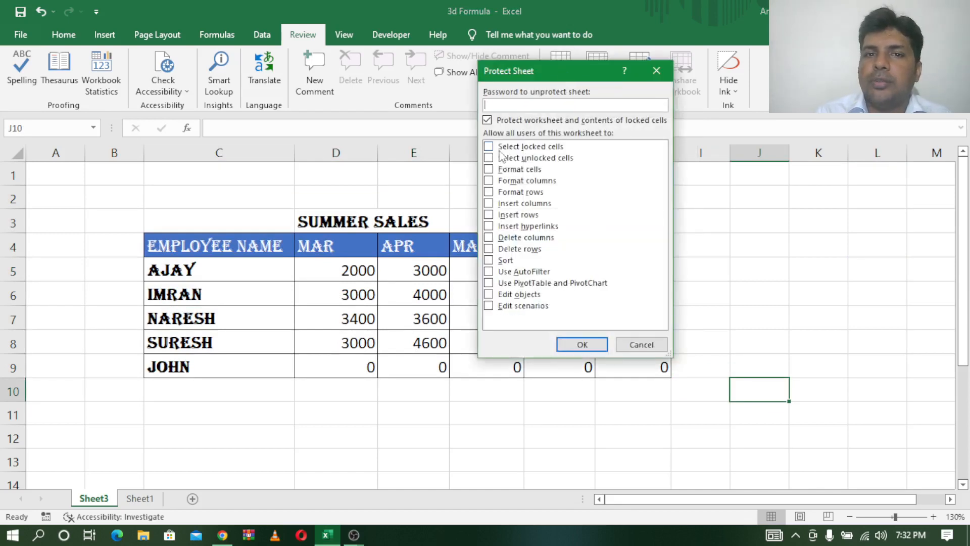
left_click(488, 146)
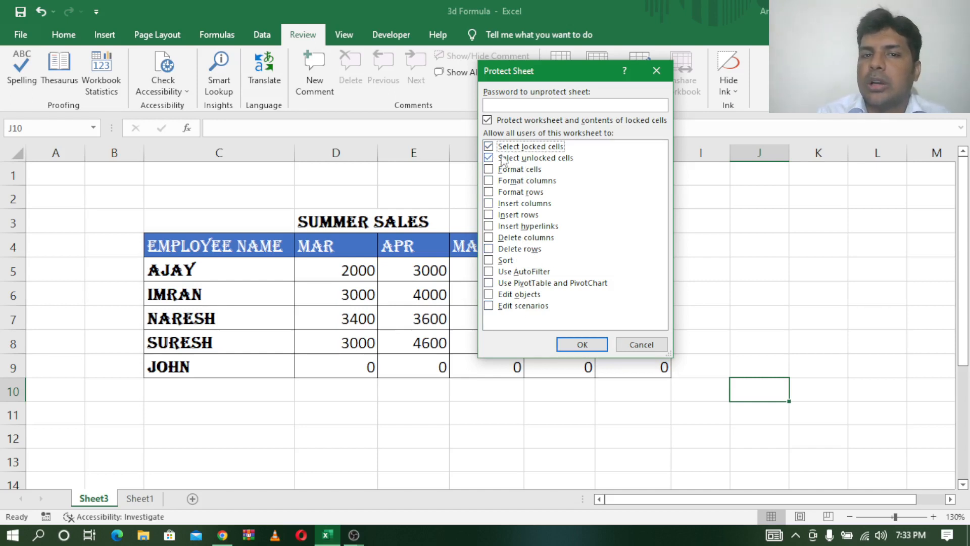
left_click(537, 105)
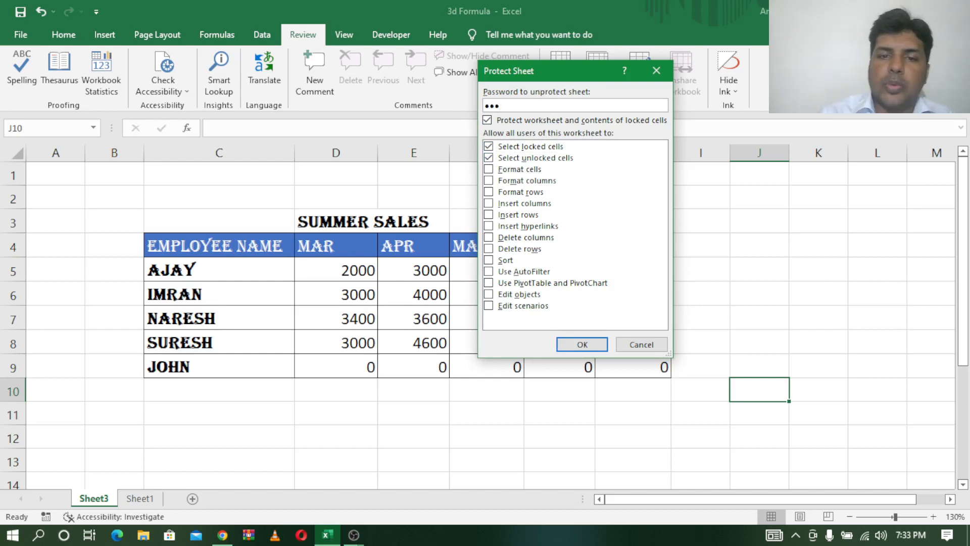
left_click(572, 343)
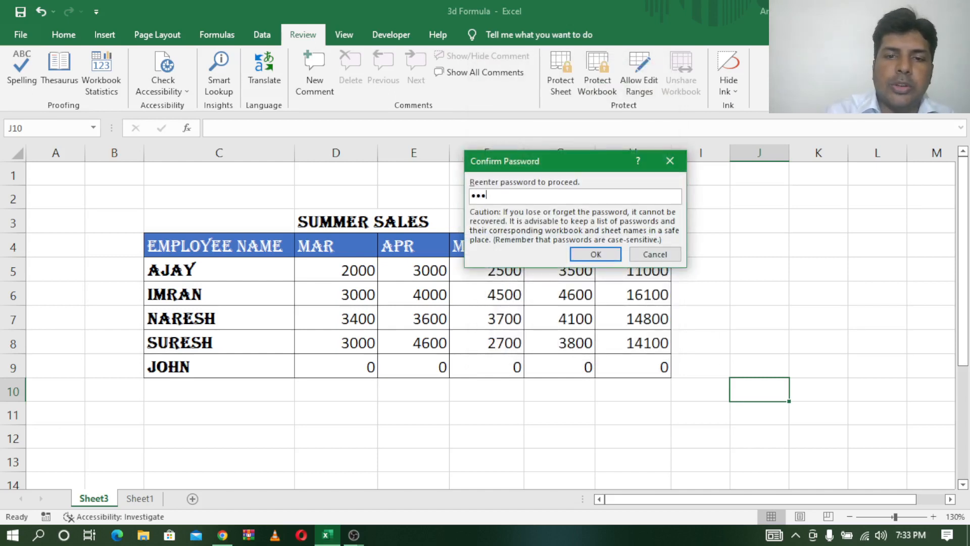
left_click(596, 255)
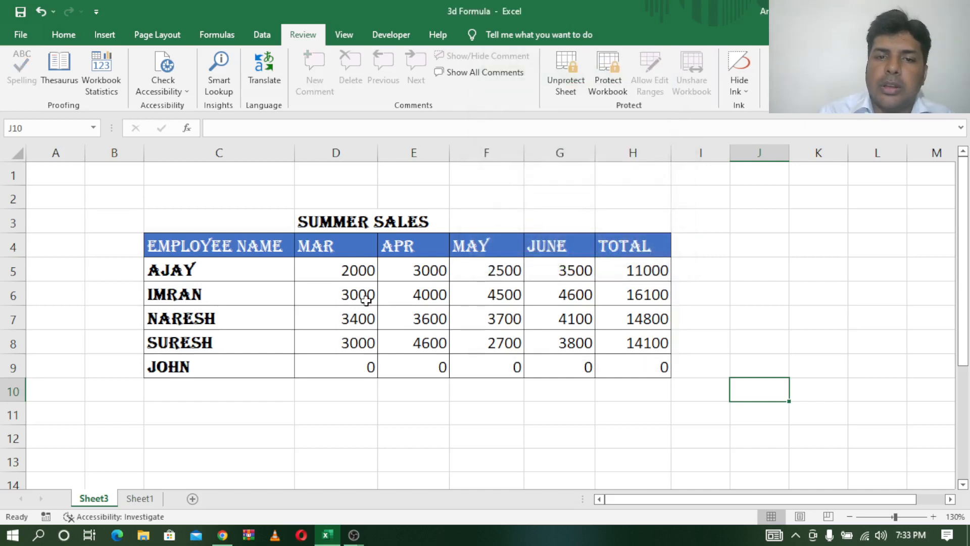
- Copy the Summer Sales table and paste it into Sheet1 at cell B7
left_click_drag(169, 247, 618, 359)
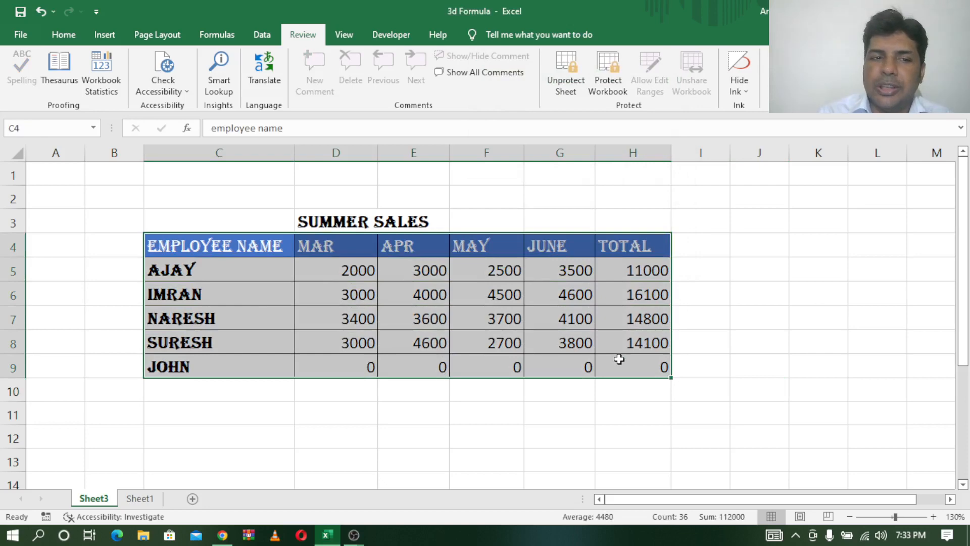
key("ctrl+c")
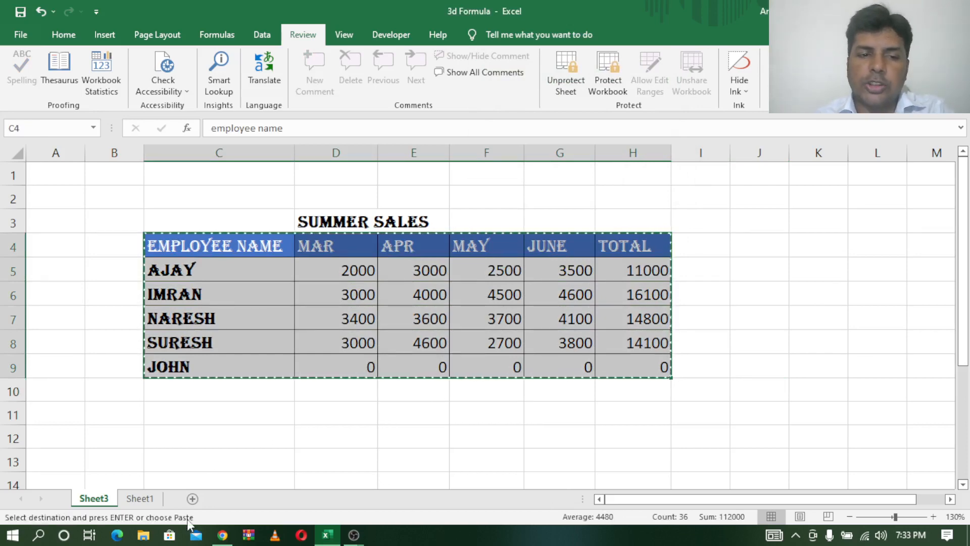
left_click(151, 499)
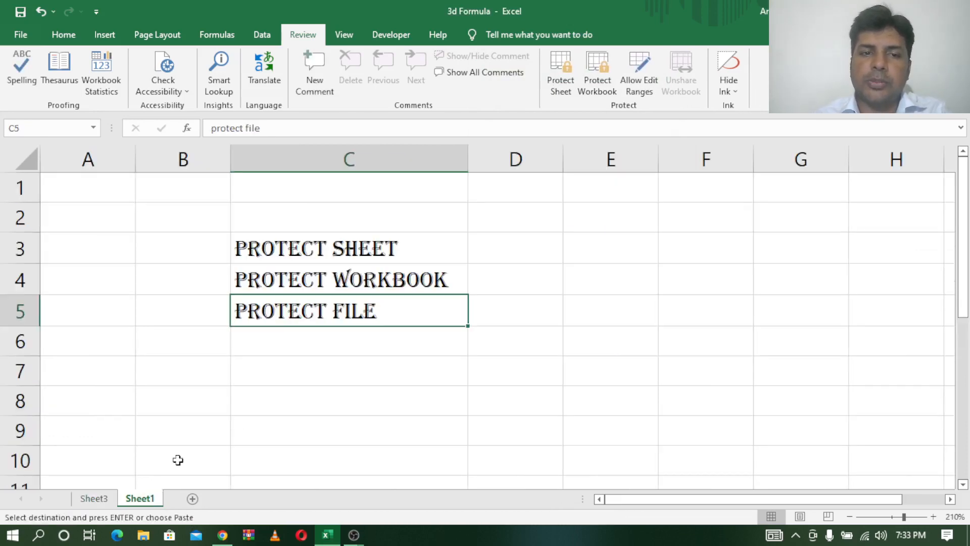
left_click(194, 361)
key("ctrl+v")
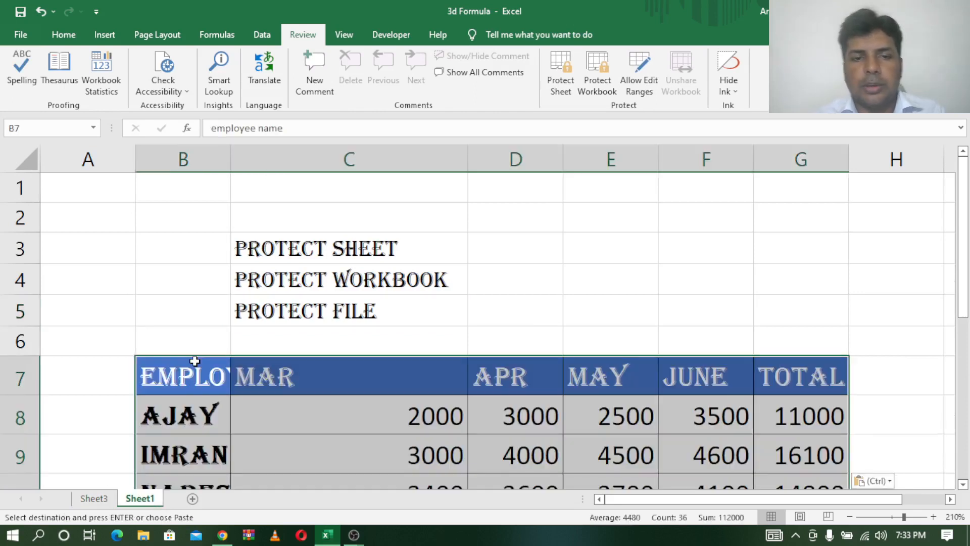
- Zoom out to view the pasted table, then return to Sheet3 and select E7
left_click(849, 516)
left_click(850, 517)
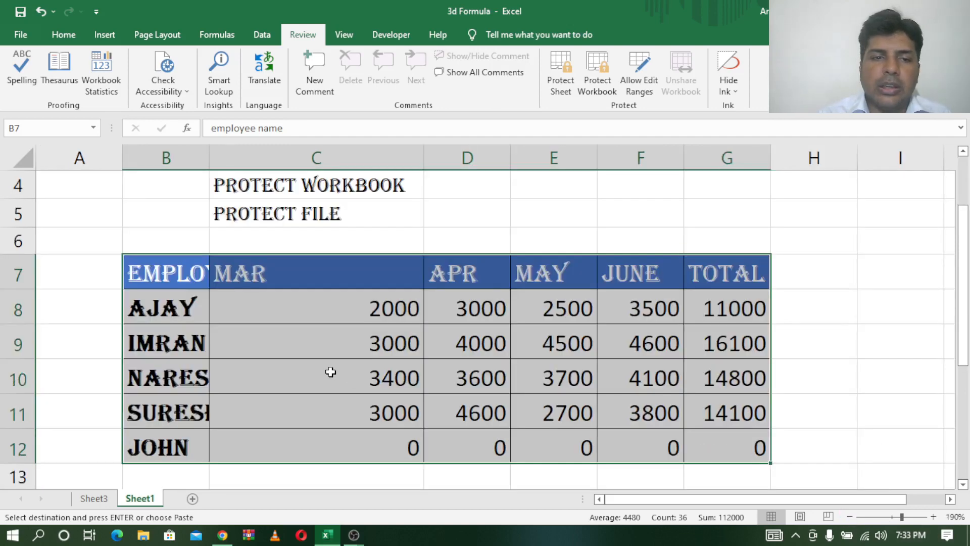
left_click(330, 372)
left_click(91, 499)
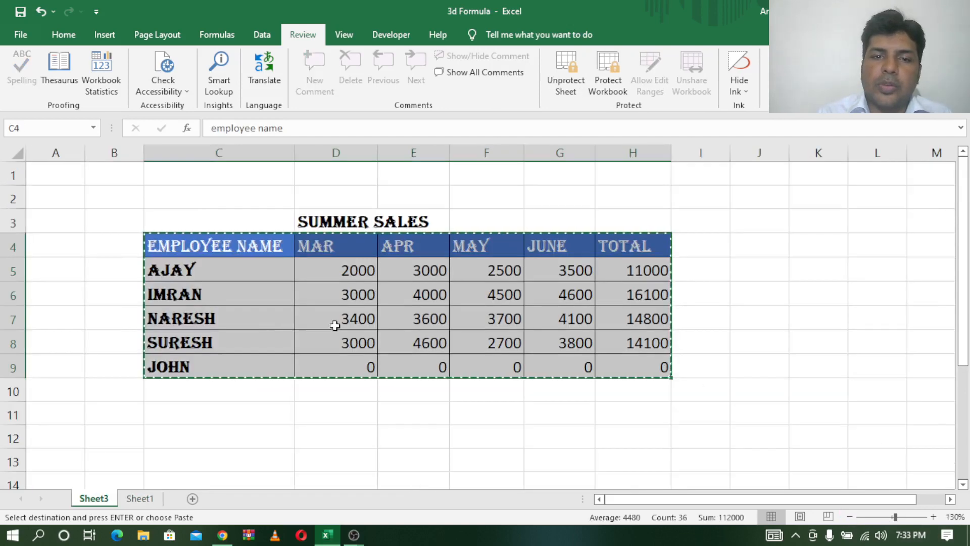
left_click(401, 315)
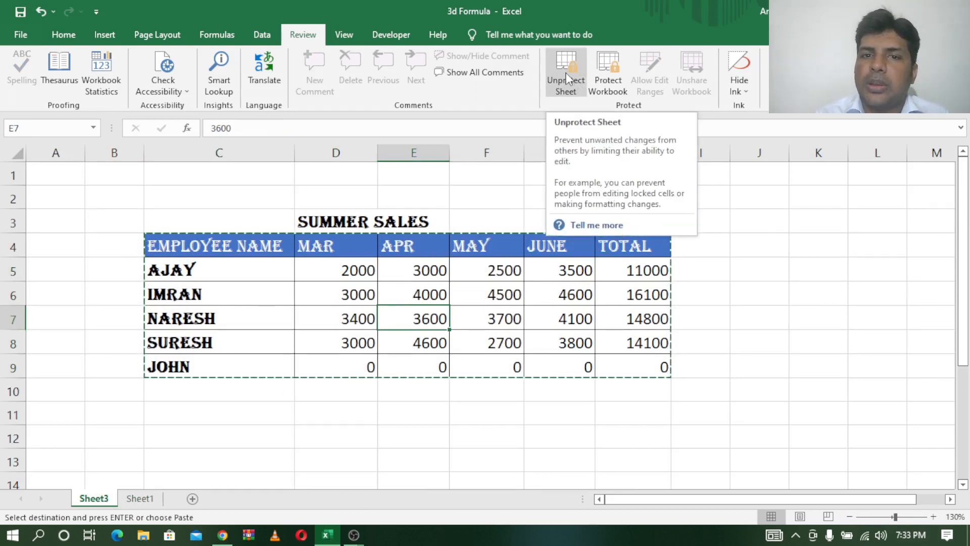
- Try editing cell G5 (3500) and dismiss the protected-sheet warning
left_click(586, 276)
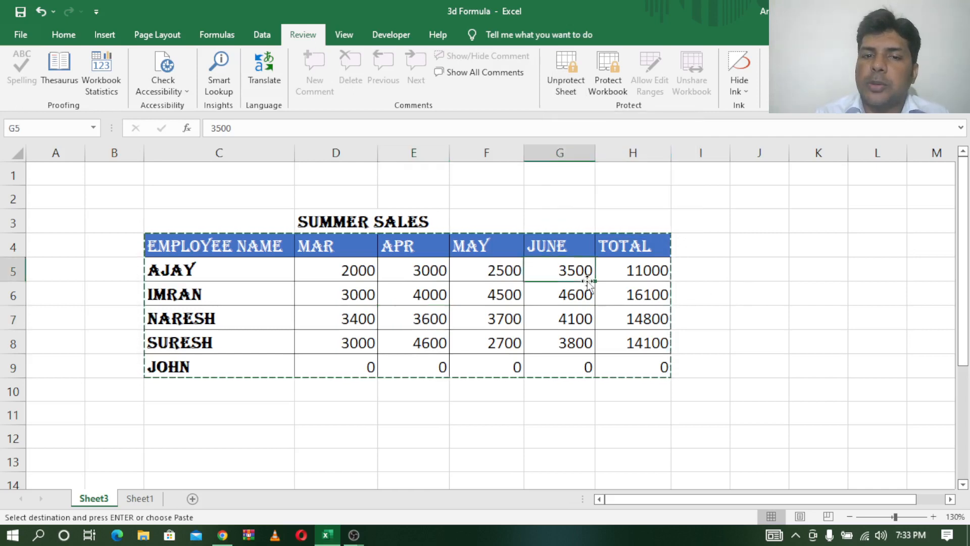
key("Escape")
double_click(590, 286)
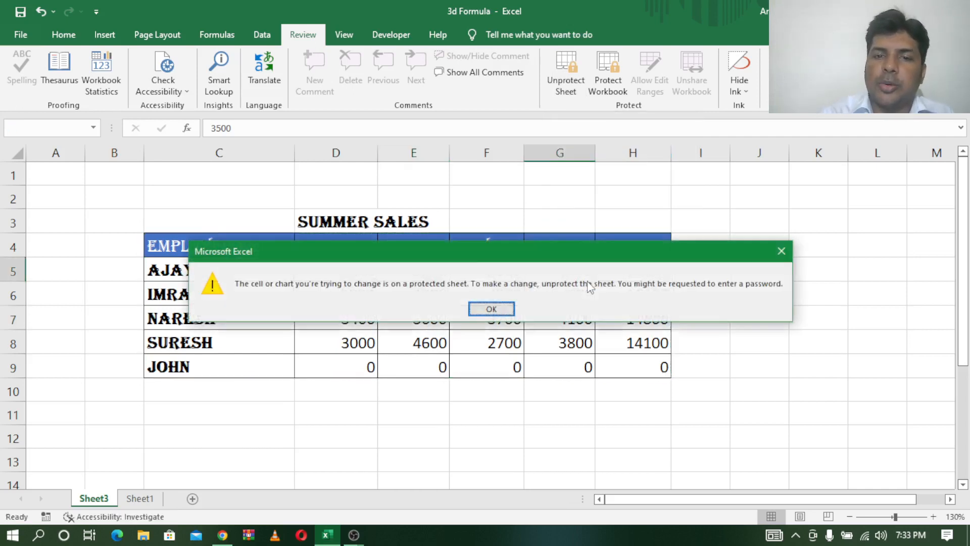
left_click(491, 309)
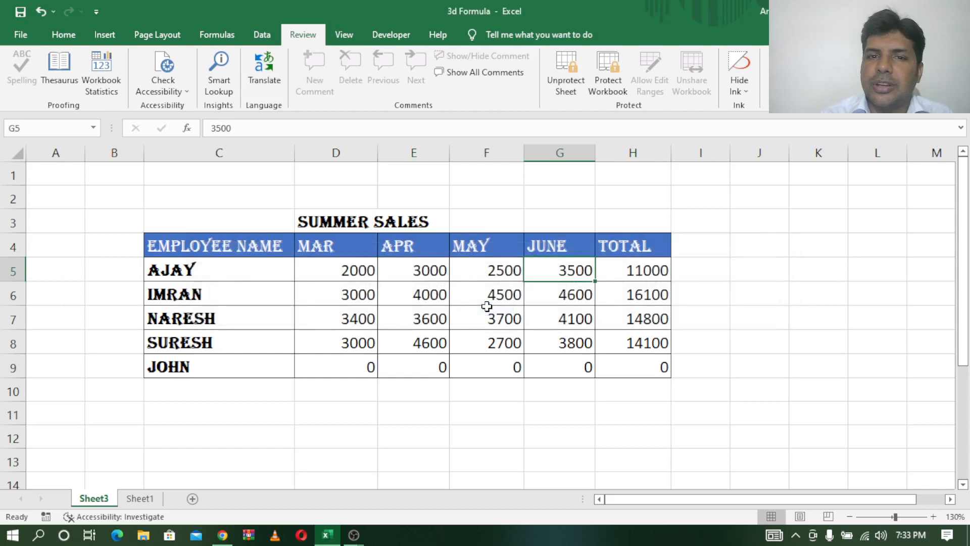
- Unprotect Sheet3 by entering its password
left_click(567, 75)
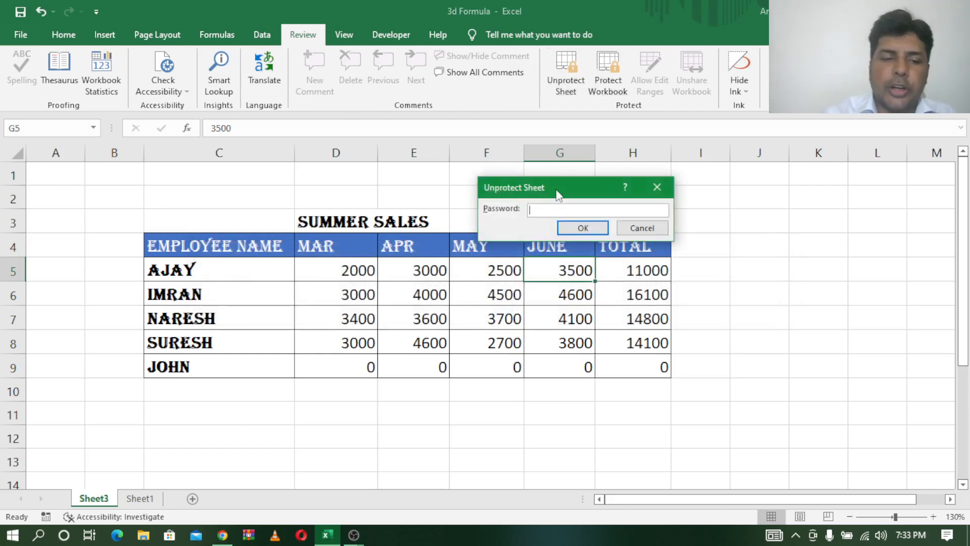
type("123")
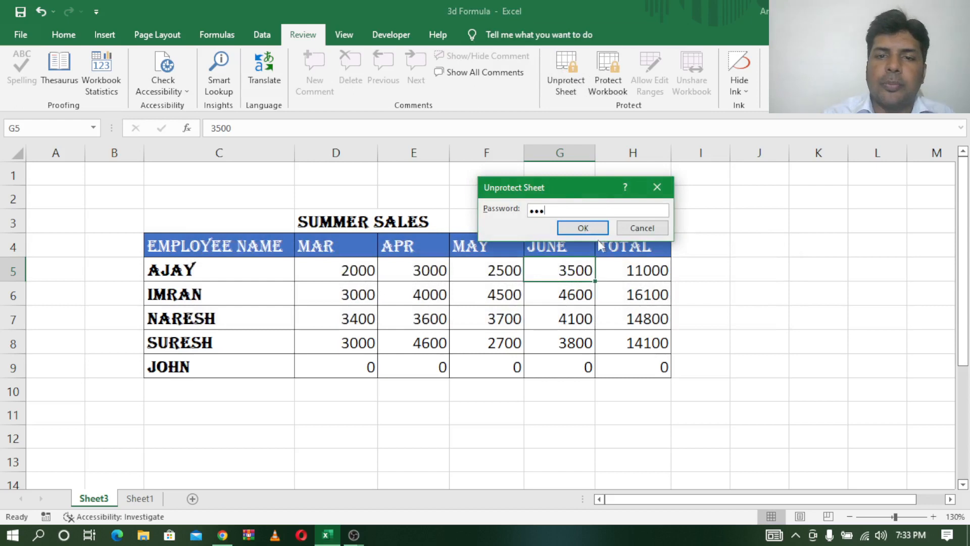
left_click(594, 228)
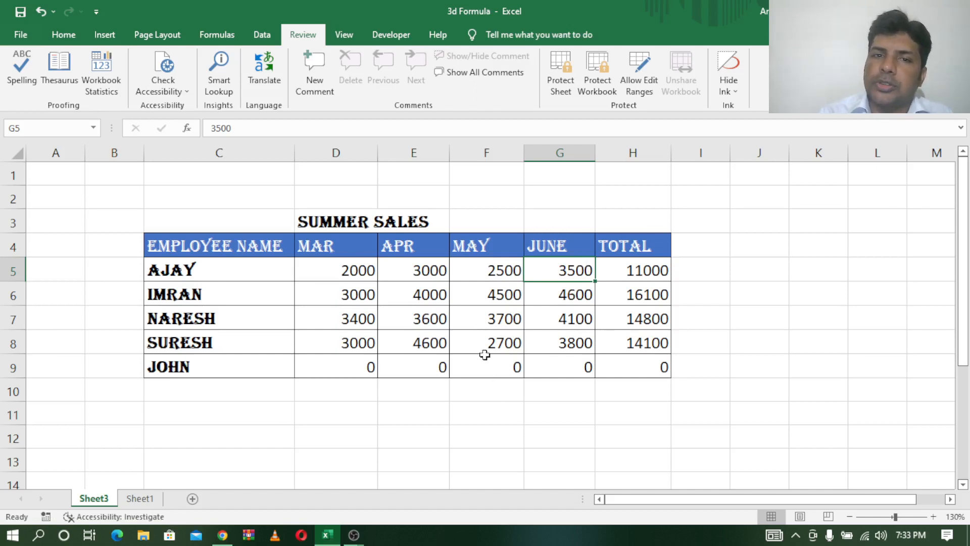
left_click(603, 80)
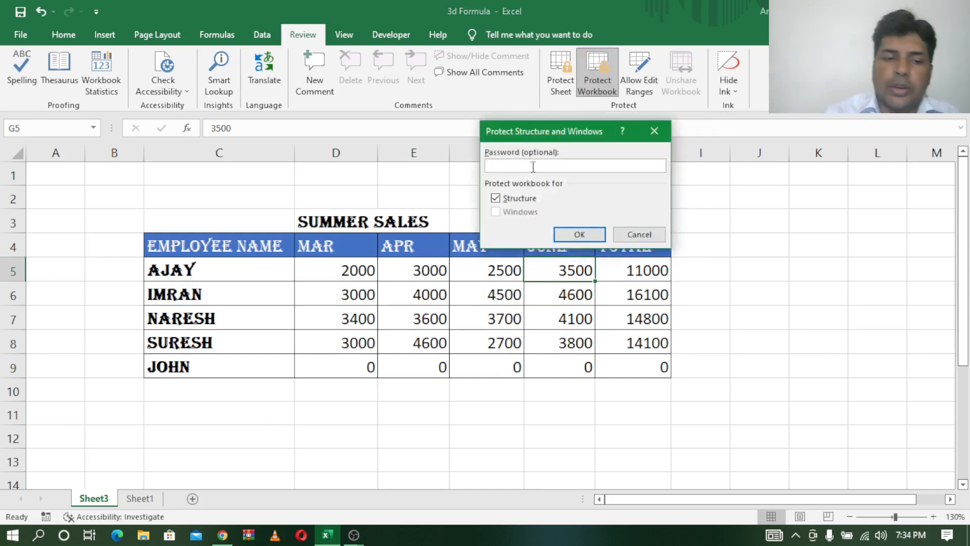
type("•••")
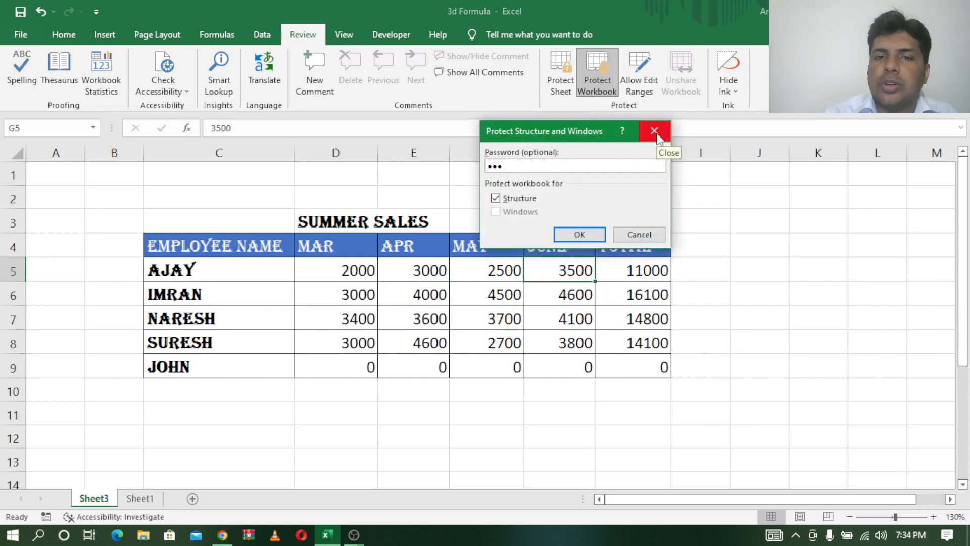
left_click(657, 136)
left_click(110, 436)
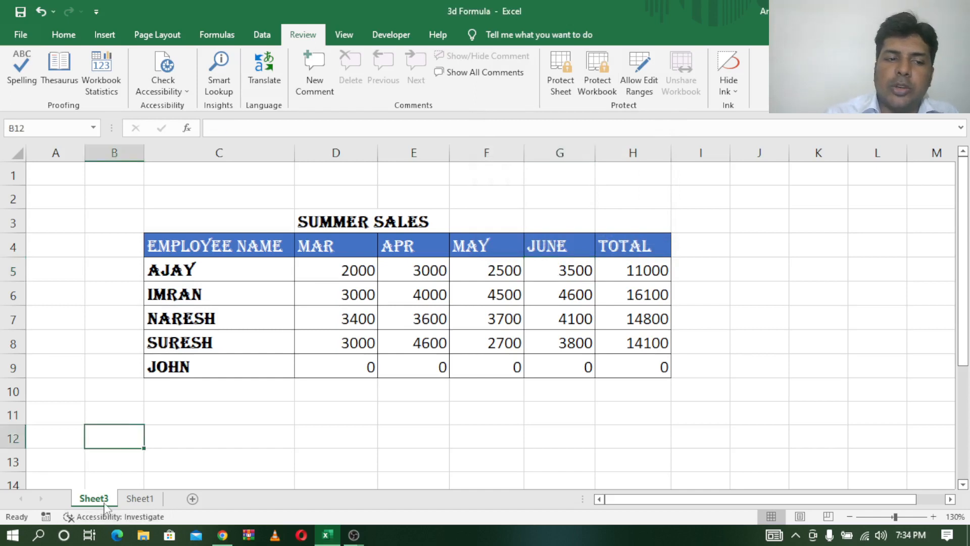
right_click(106, 502)
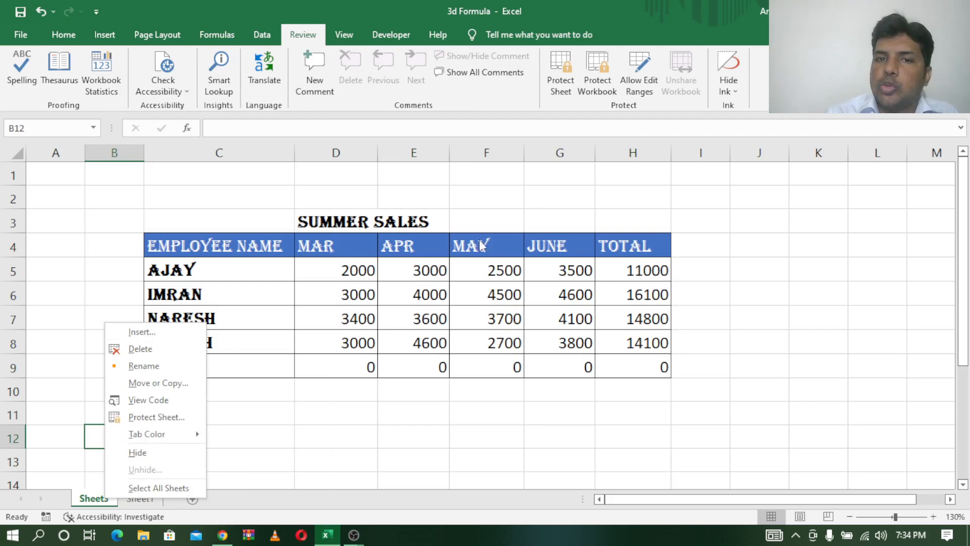
left_click(560, 199)
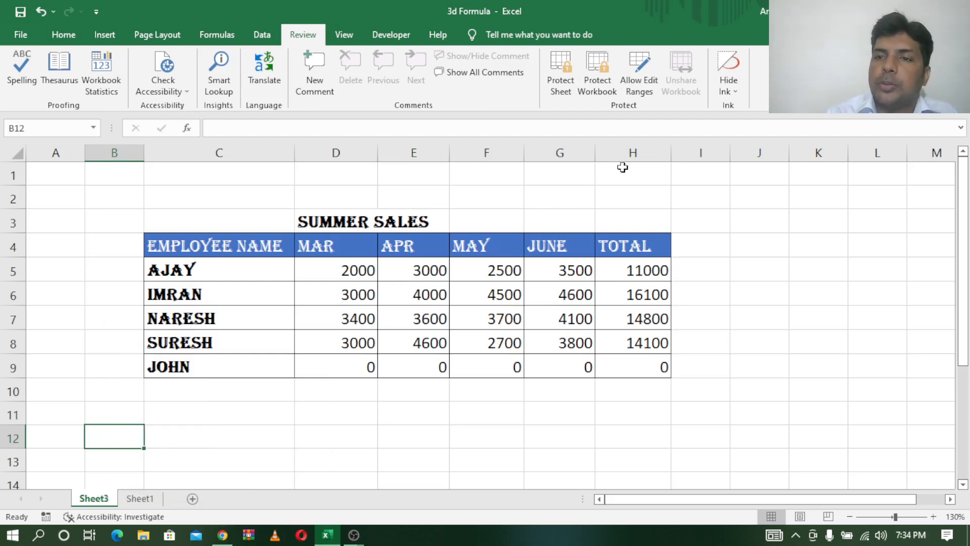
- Protect the workbook structure with a password and confirm it on re-entry
left_click(602, 81)
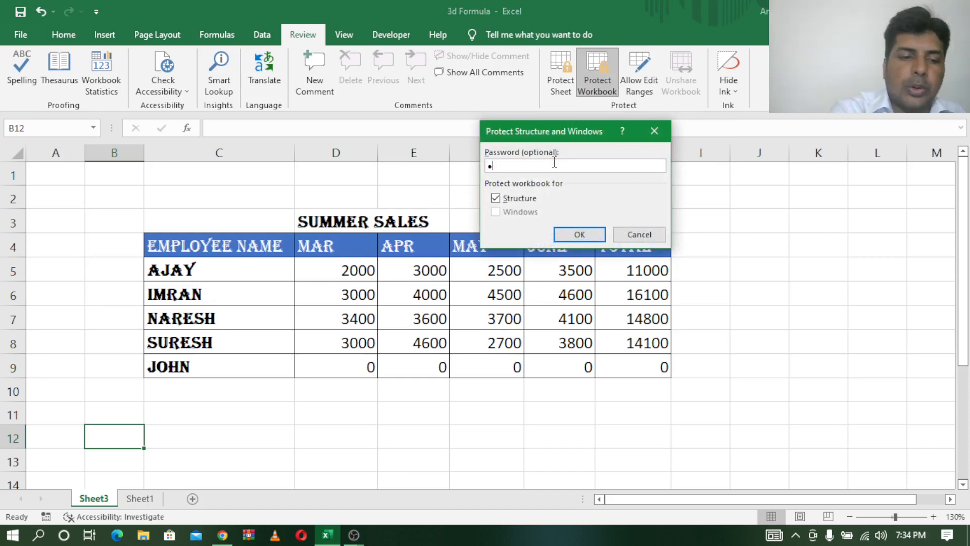
left_click(568, 235)
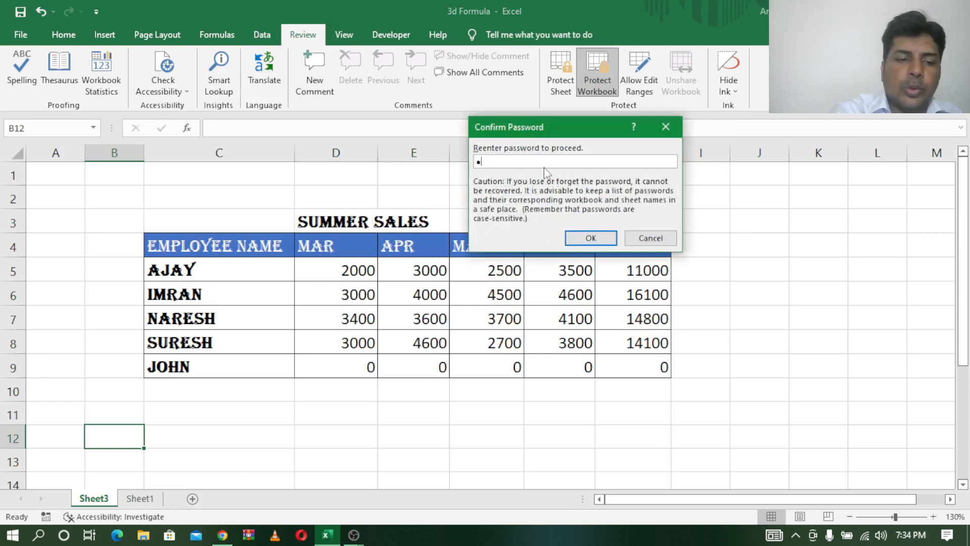
left_click(591, 238)
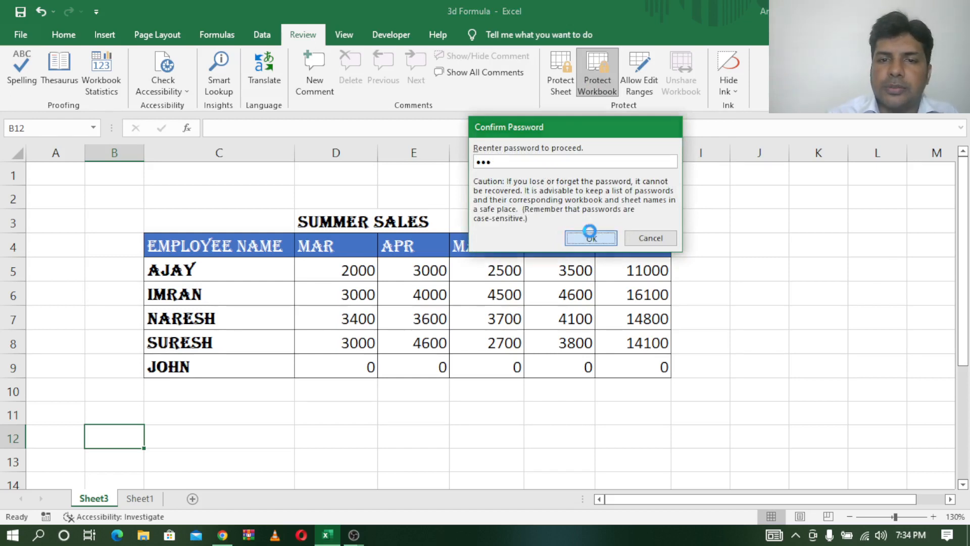
right_click(97, 499)
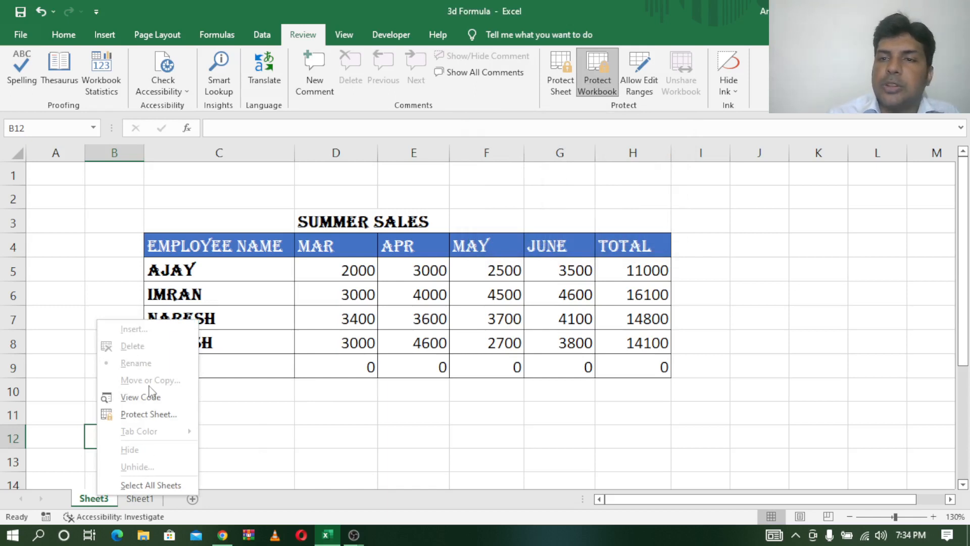
left_click(324, 409)
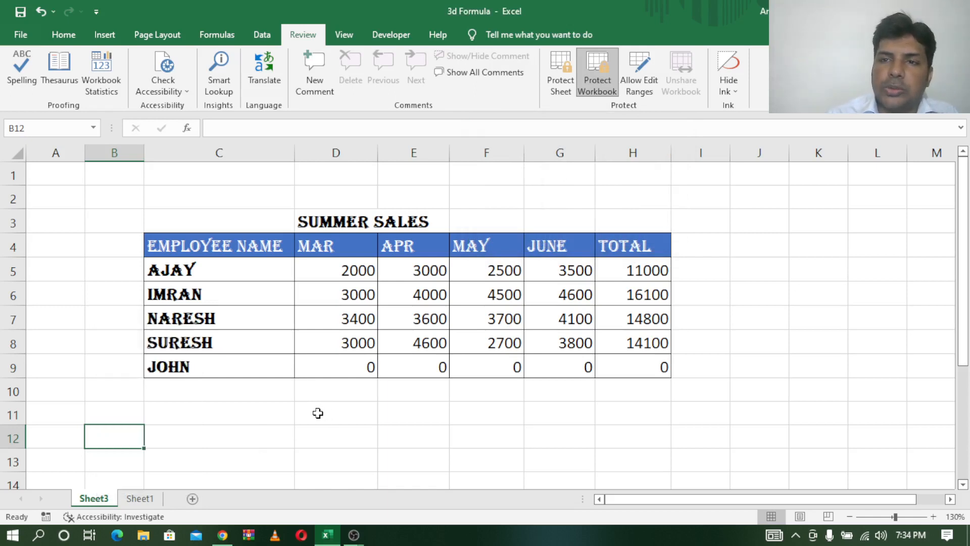
left_click(140, 498)
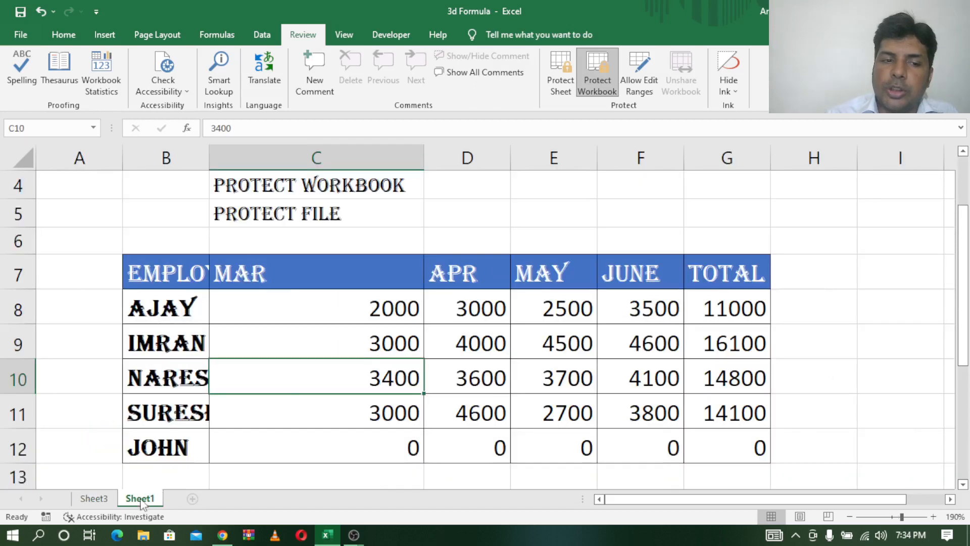
right_click(141, 498)
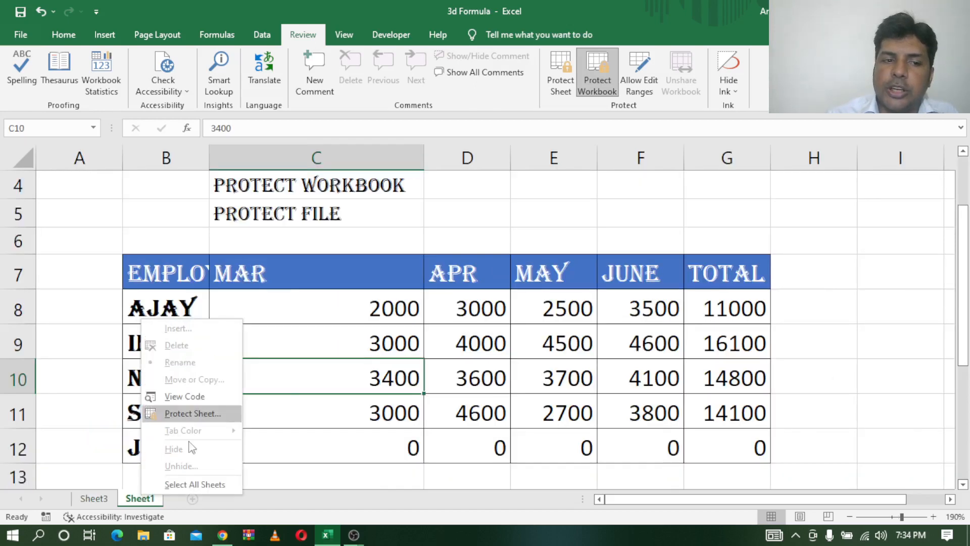
left_click(420, 258)
left_click(93, 498)
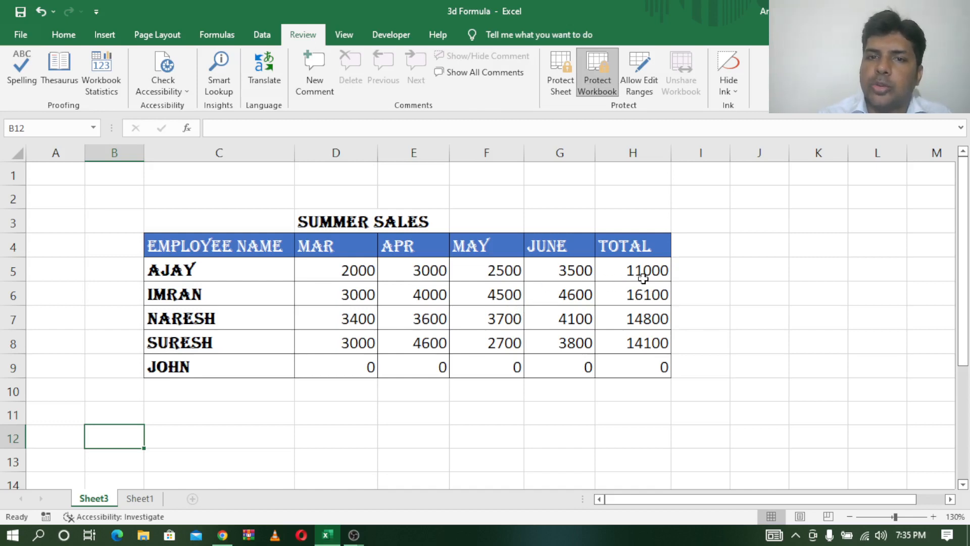
- Remove the workbook structure protection by entering its password
left_click(601, 86)
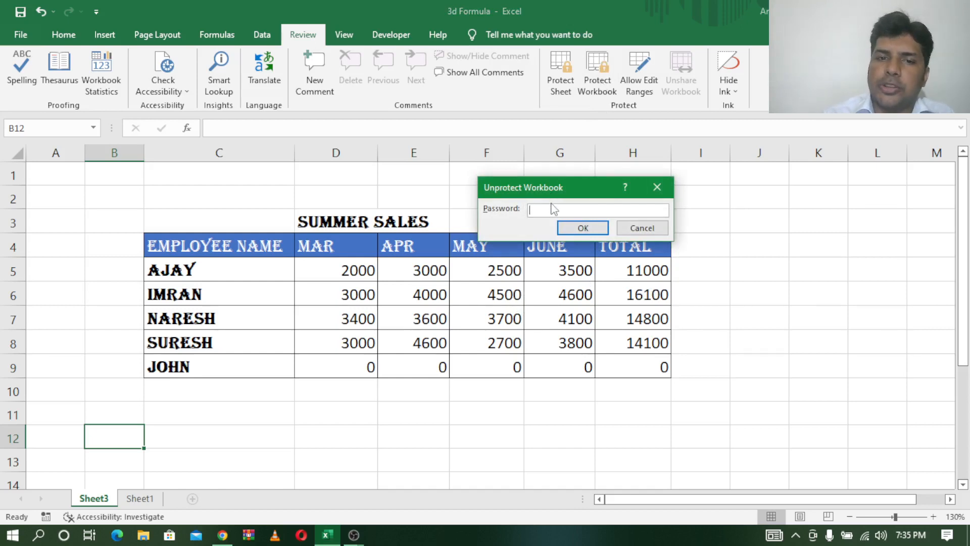
type("1")
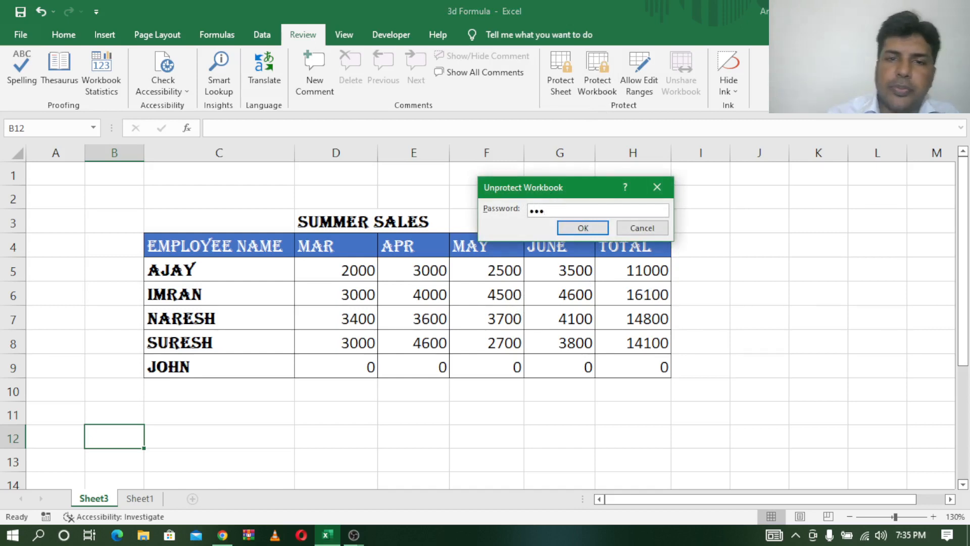
left_click(583, 228)
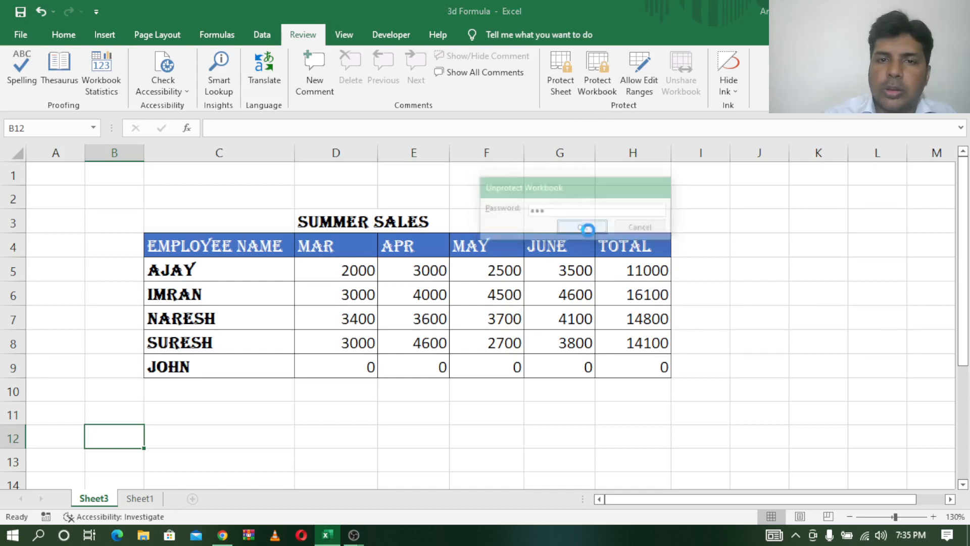
- Select D4:G8 and check the Sheet3 tab's right-click sheet options are available again
left_click(763, 285)
left_click_drag(330, 246, 556, 344)
right_click(91, 498)
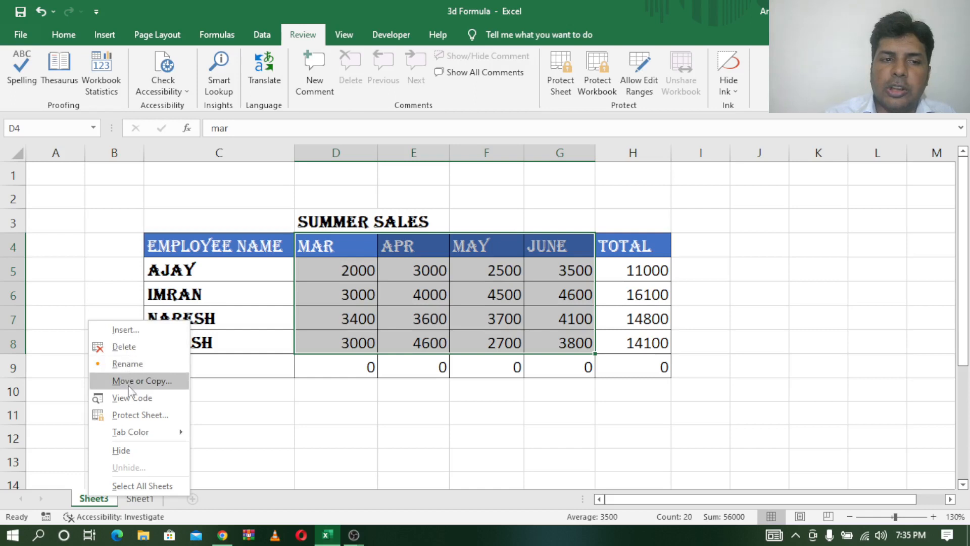
left_click(751, 273)
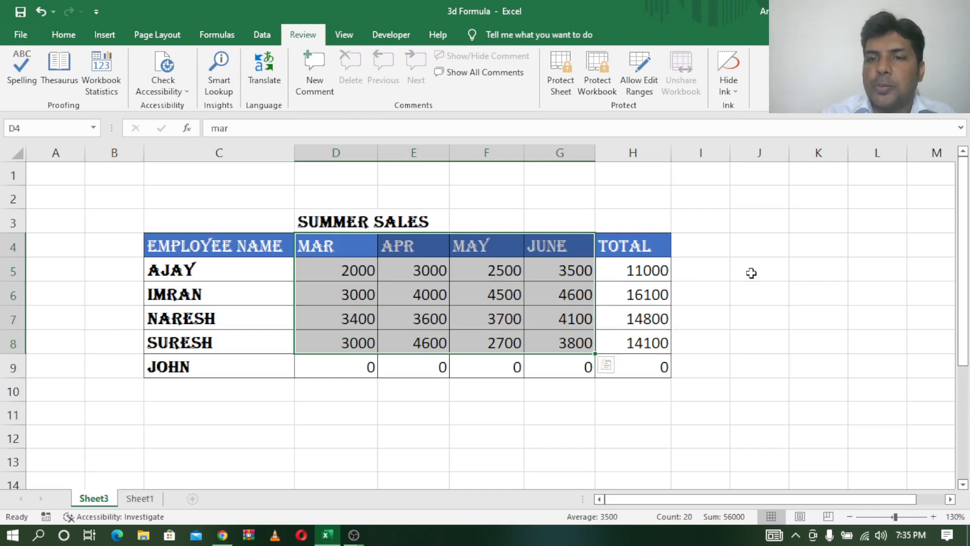
- Encrypt 3d Formula with a password via Info > Protect Workbook, then close the workbook
left_click(19, 36)
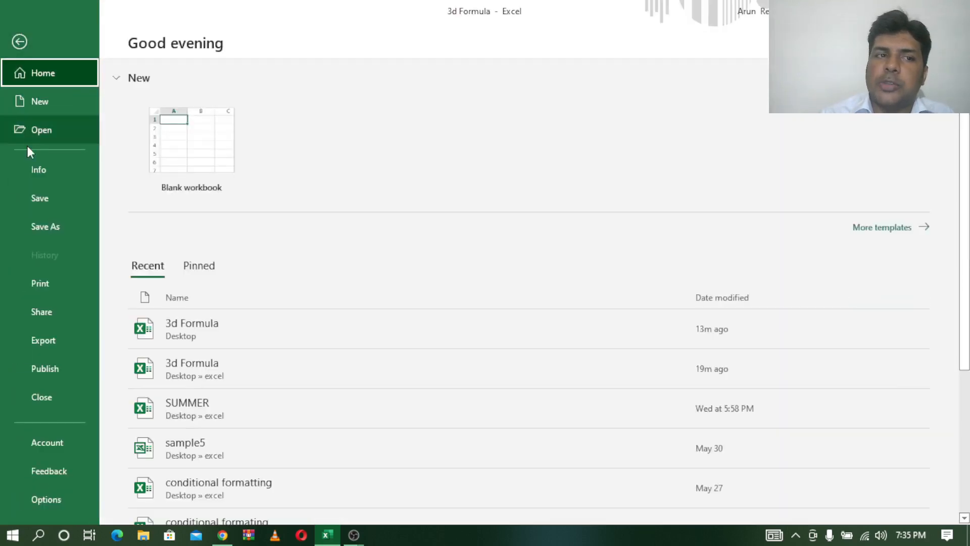
left_click(40, 171)
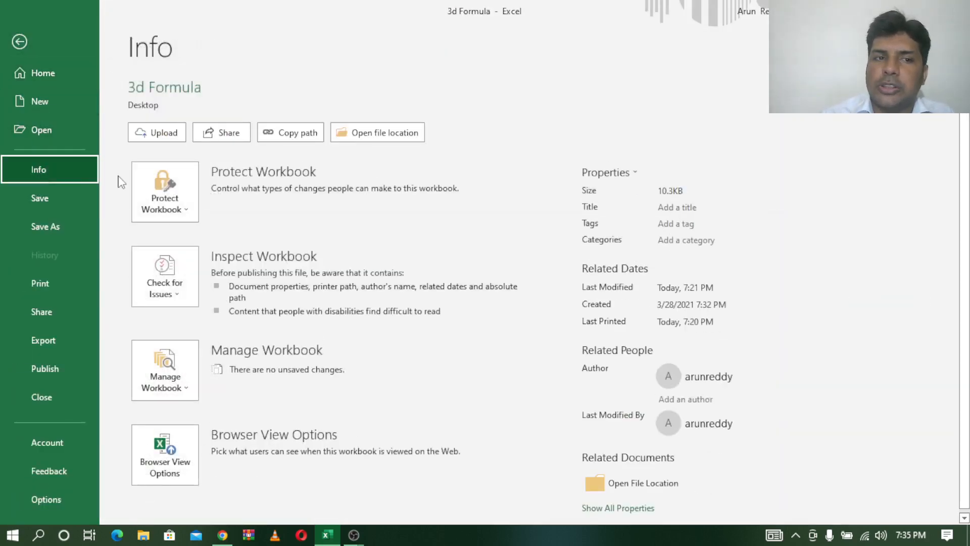
left_click(175, 203)
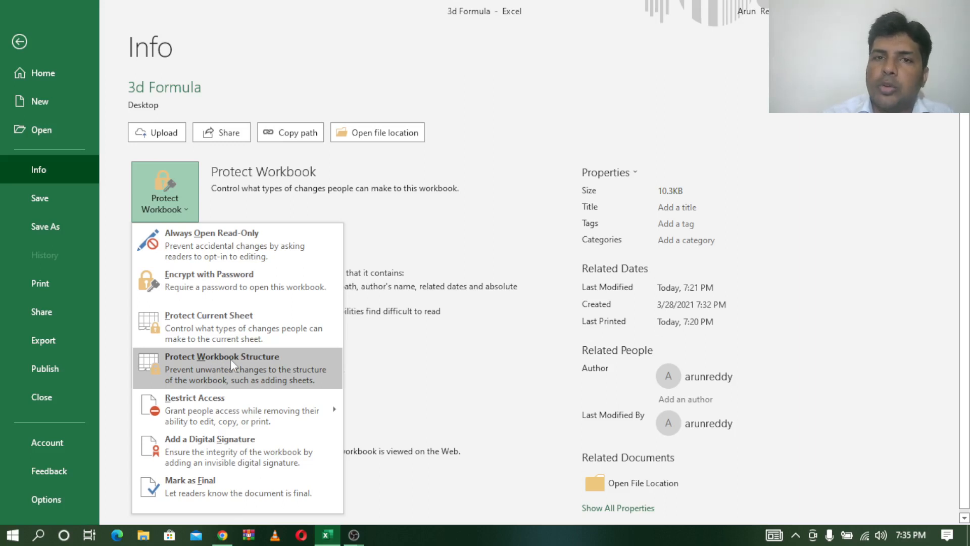
left_click(201, 285)
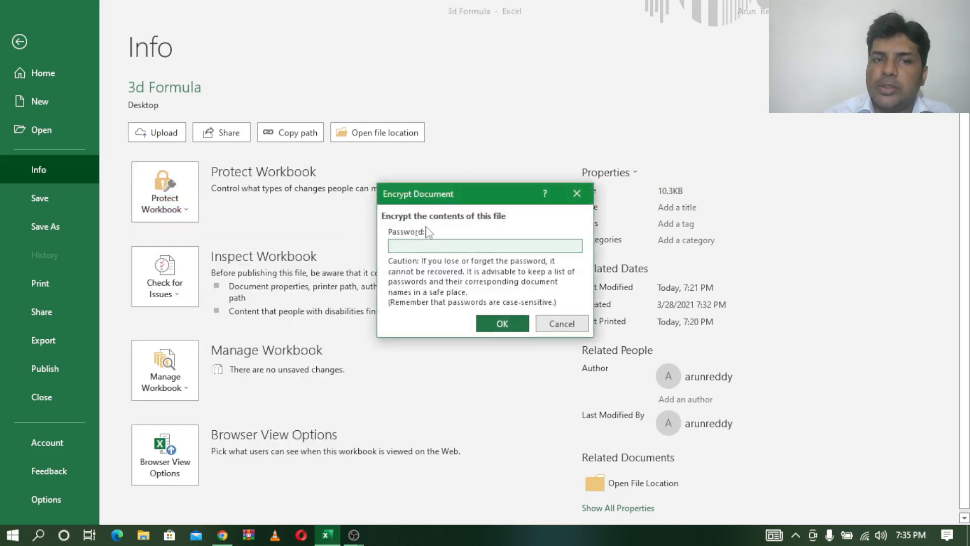
type("1")
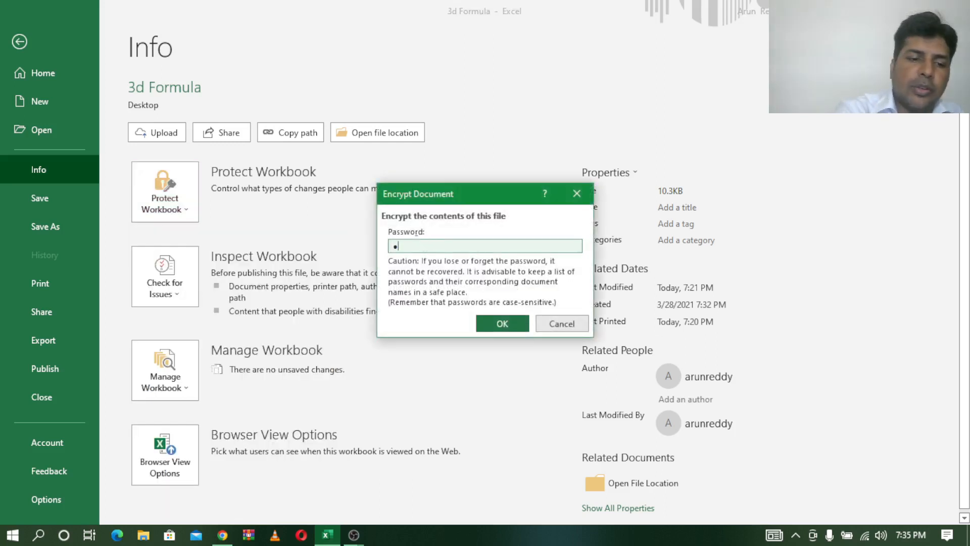
type("23")
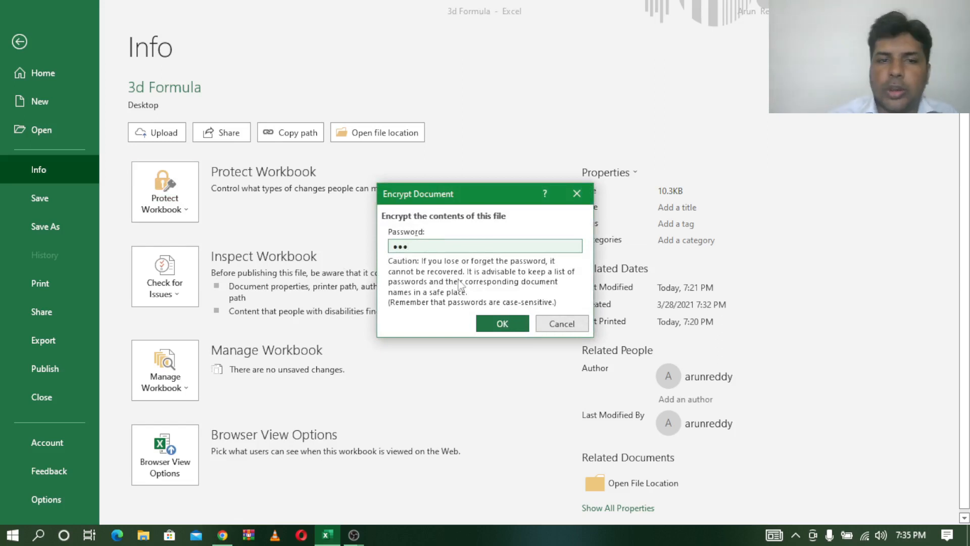
left_click(502, 323)
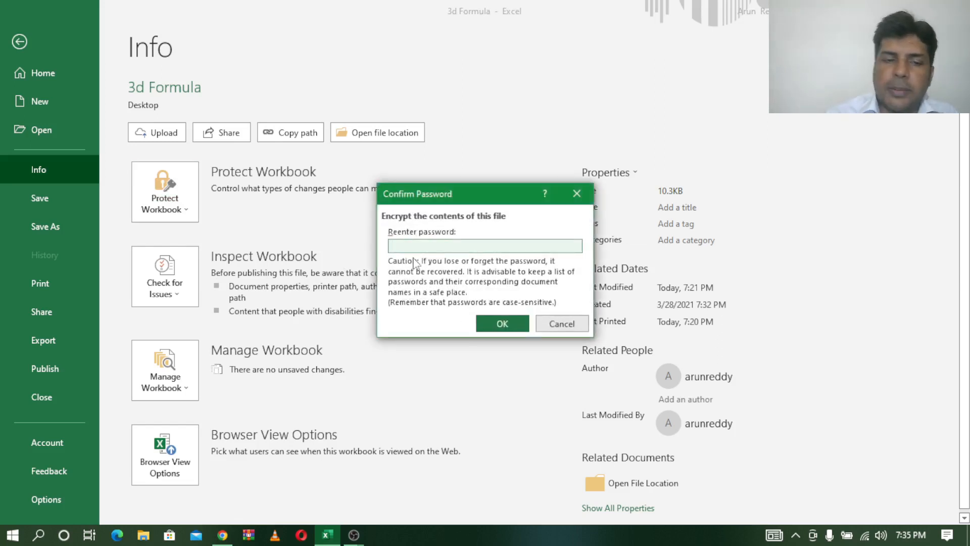
type("1")
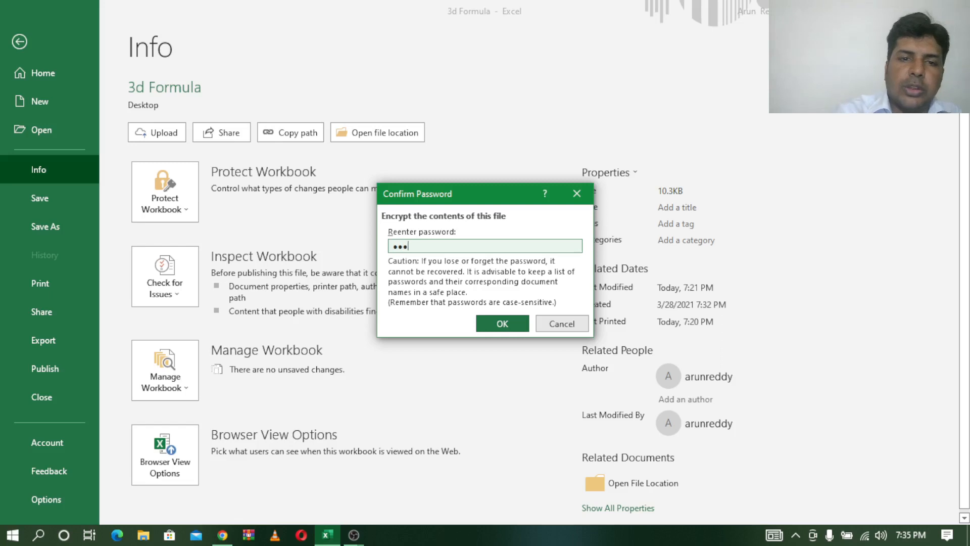
left_click(508, 324)
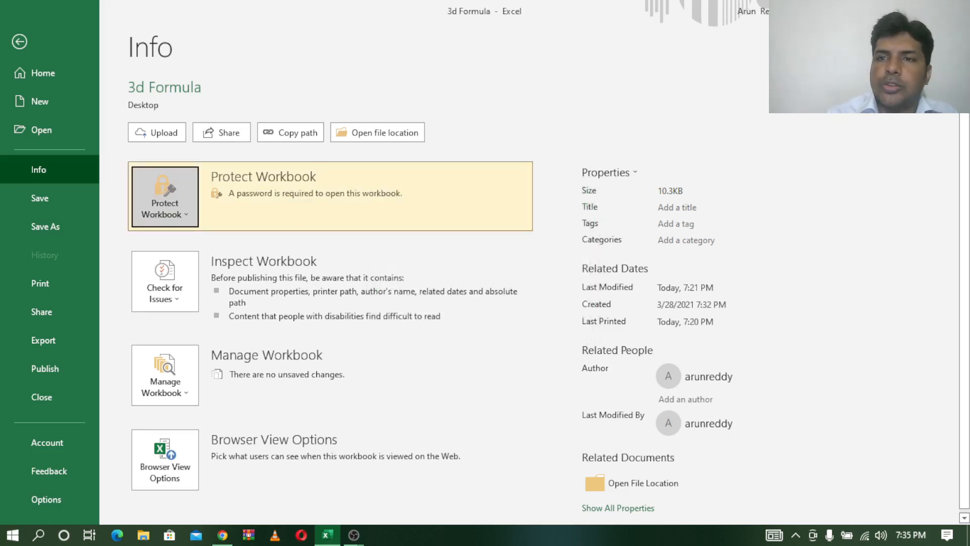
left_click(956, 11)
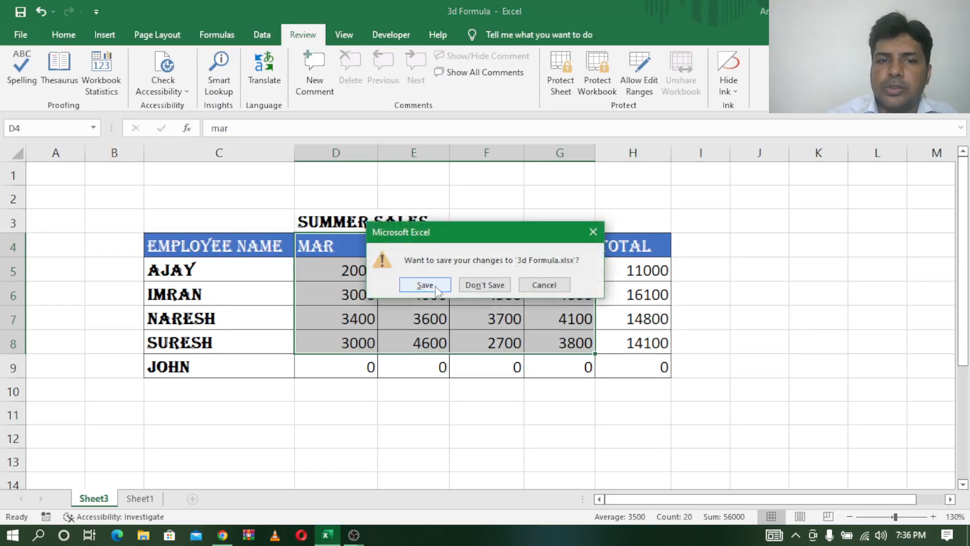
- Save 3d Formula.xlsx on closing, then reopen it from its desktop icon
left_click(435, 287)
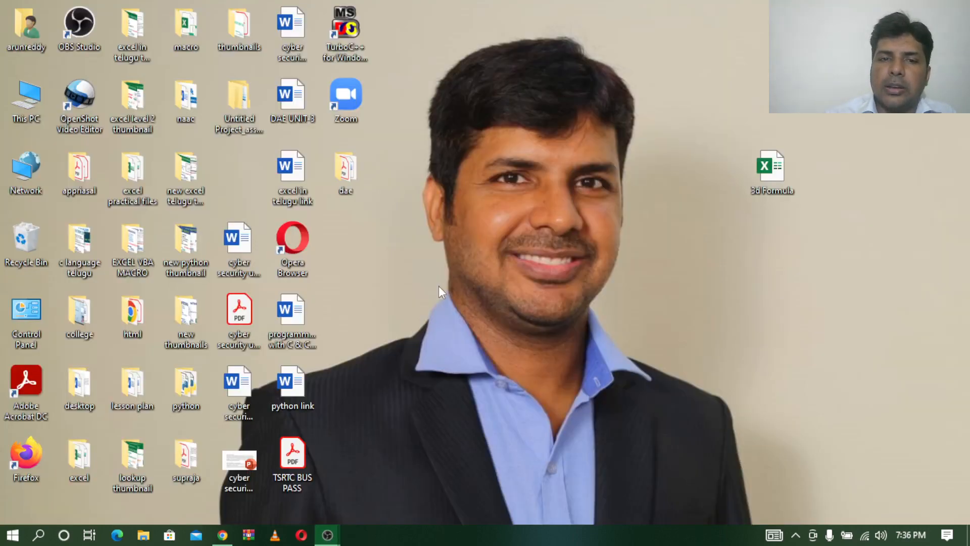
left_click(778, 178)
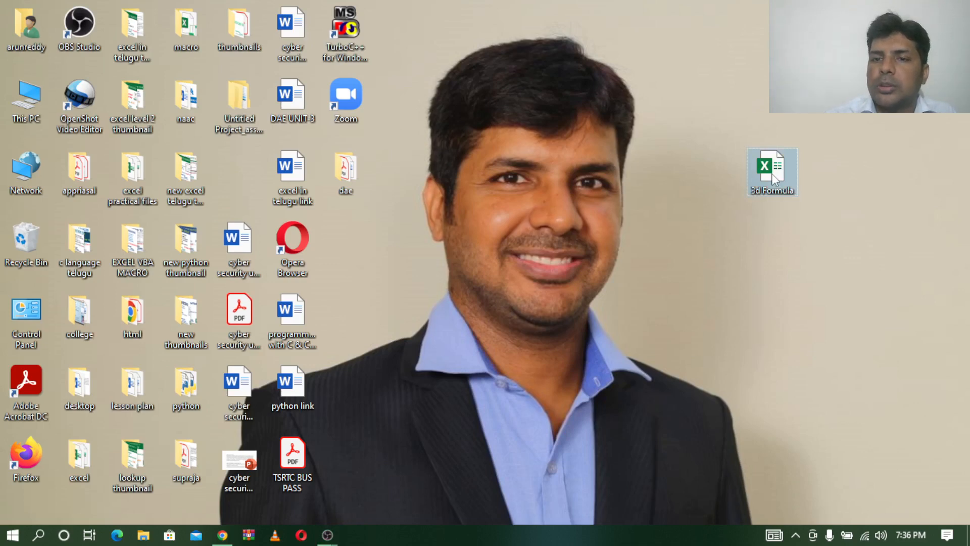
double_click(772, 177)
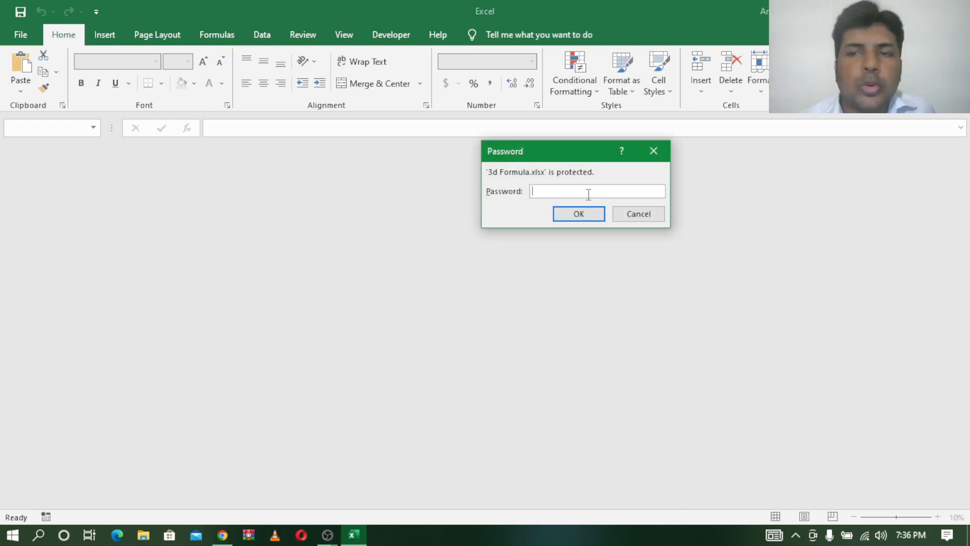
- Enter the password to open 3d Formula and dismiss the updates notification
key("alt+Tab")
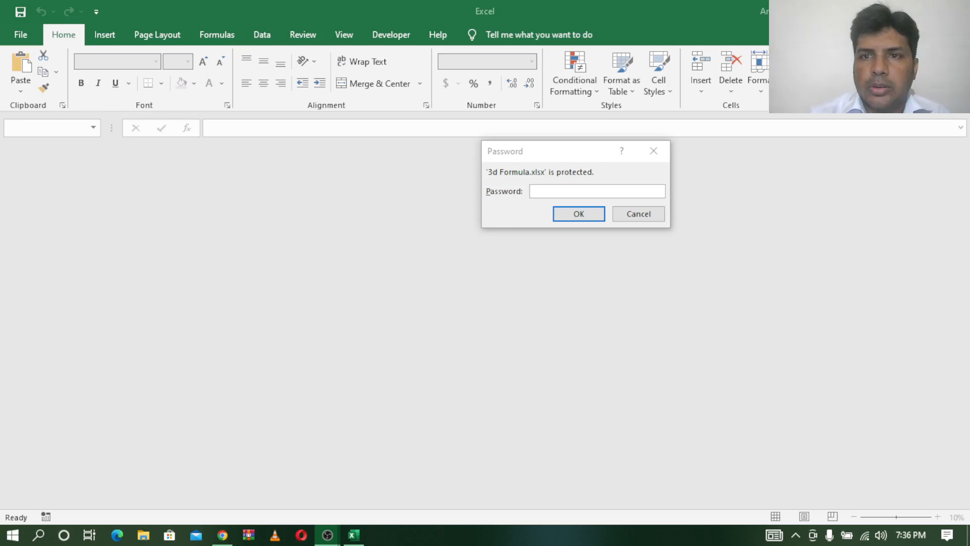
left_click(570, 192)
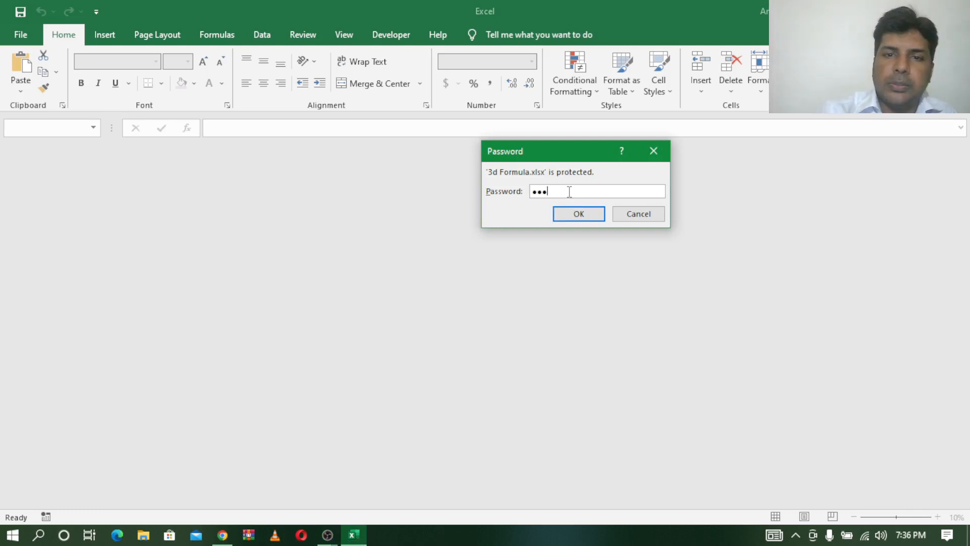
key("Return")
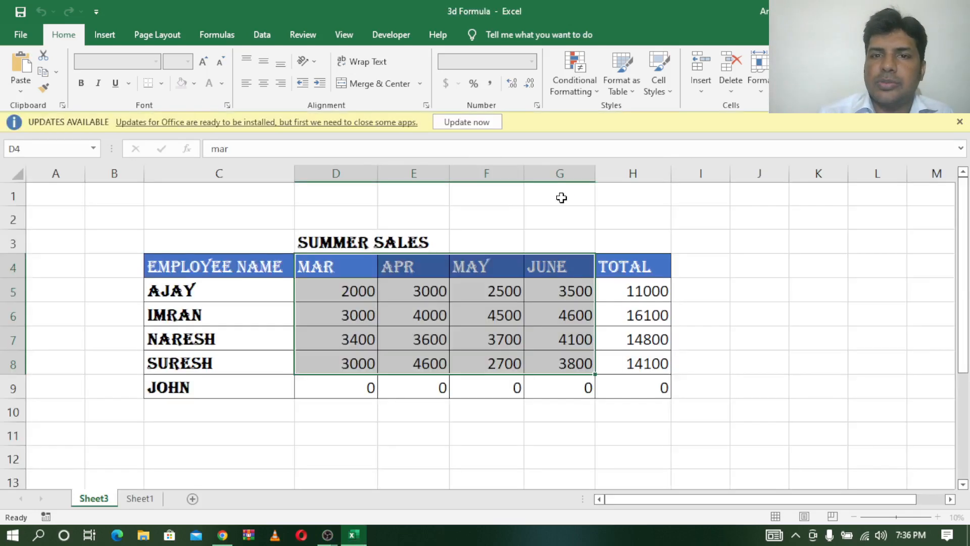
left_click(959, 122)
left_click(733, 329)
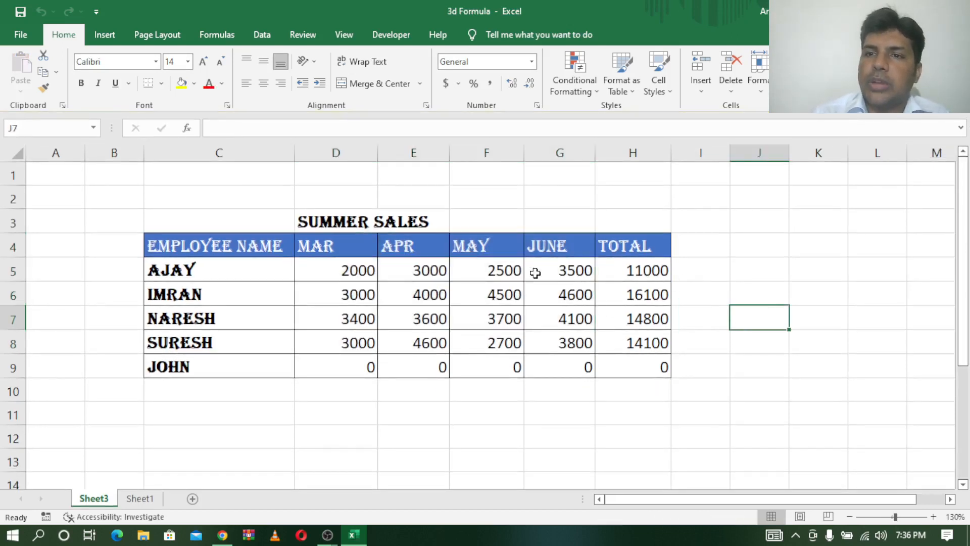
left_click(21, 35)
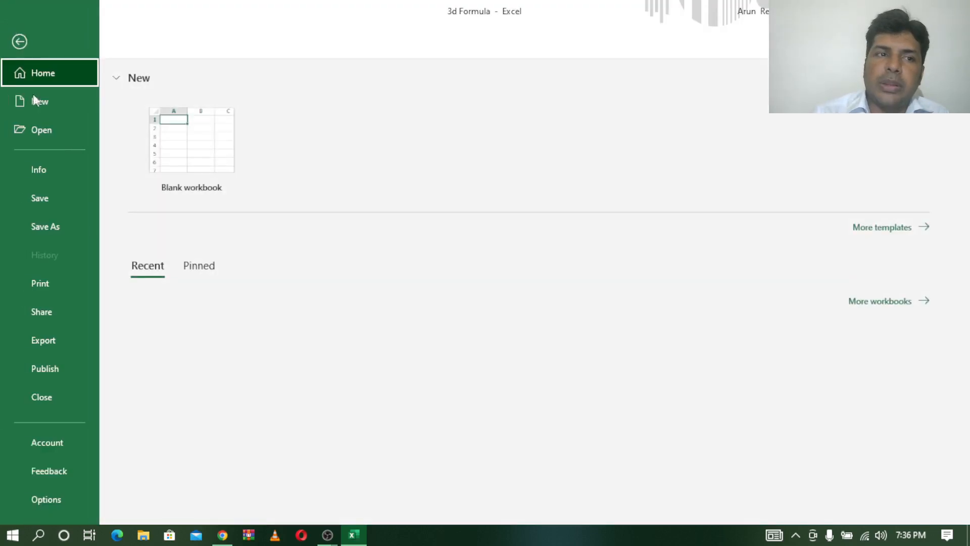
- Clear the Encrypt with Password field for 3d Formula, confirm, and return to Sheet3
left_click(43, 168)
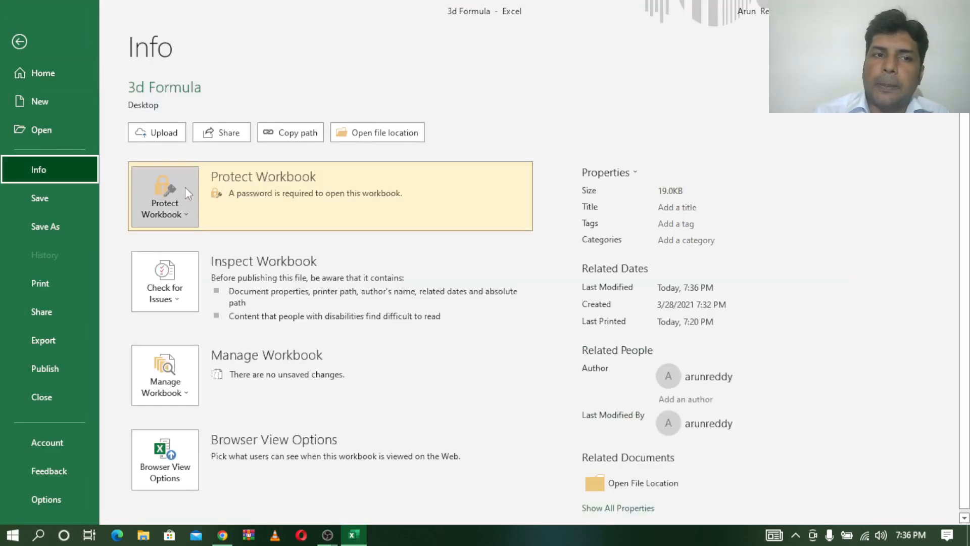
left_click(183, 208)
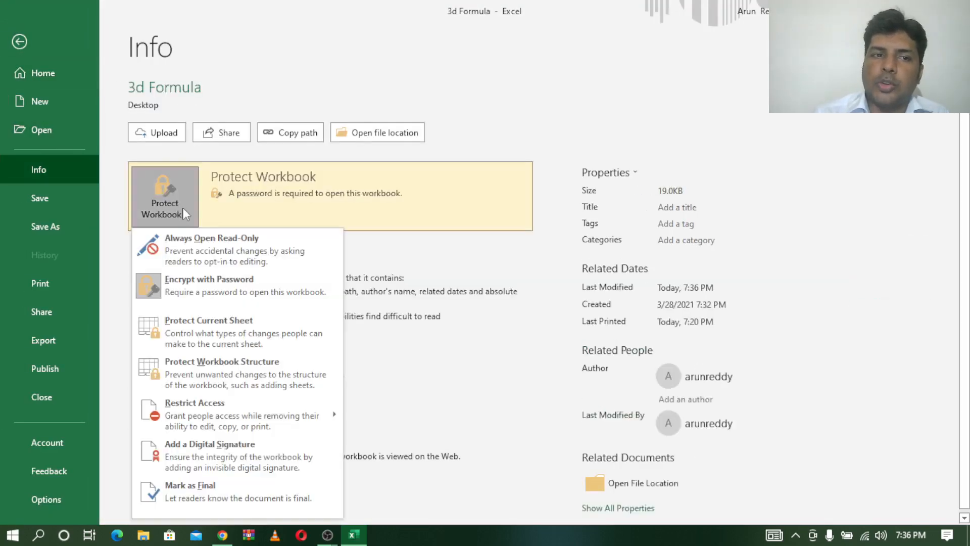
left_click(192, 289)
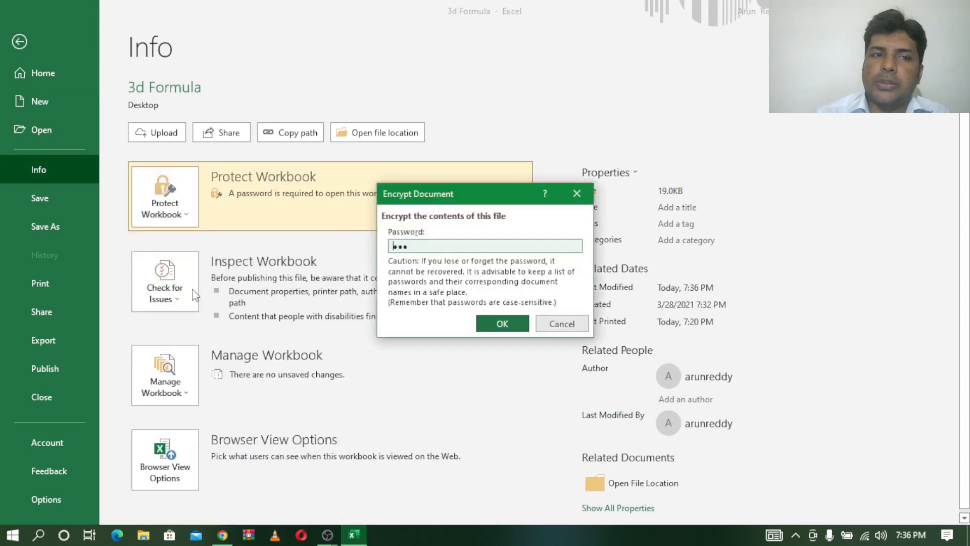
left_click(431, 245)
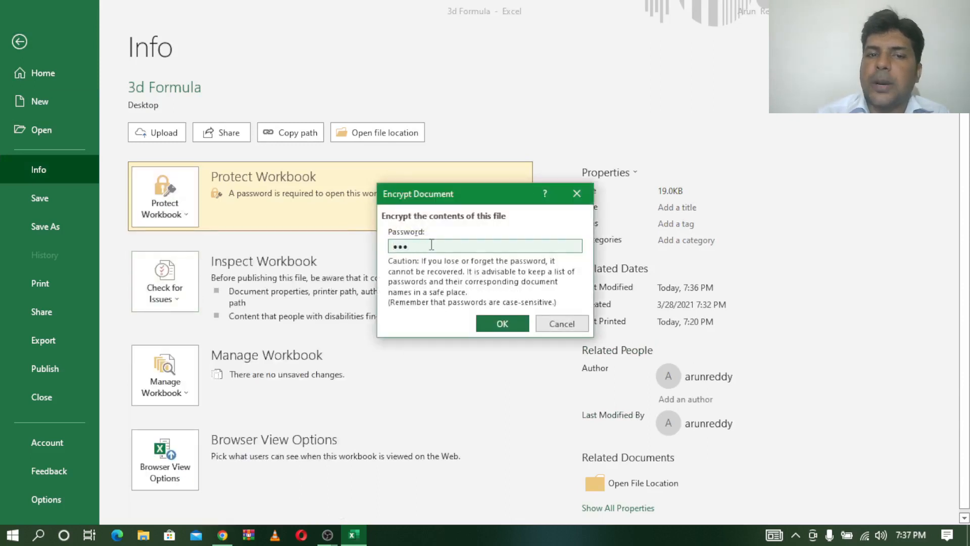
left_click_drag(432, 245, 386, 245)
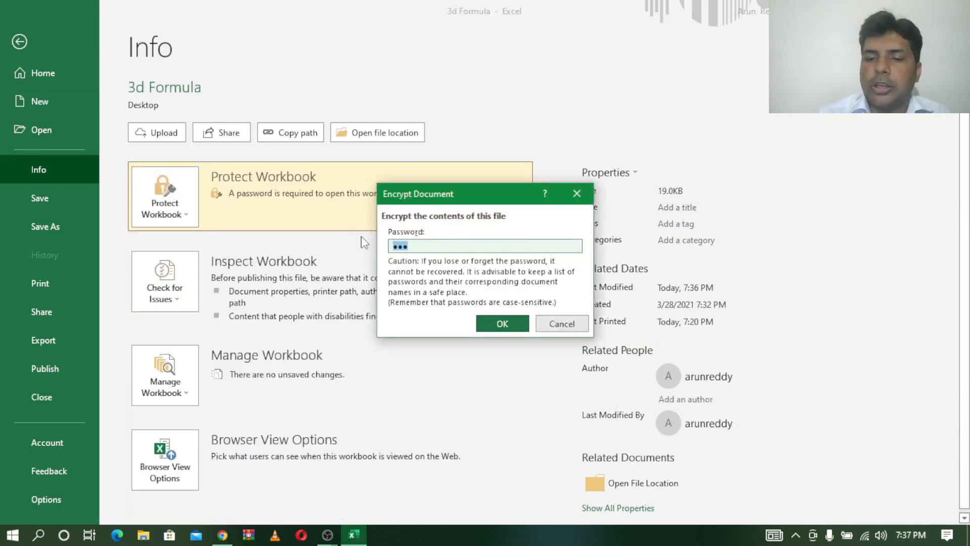
key("BackSpace")
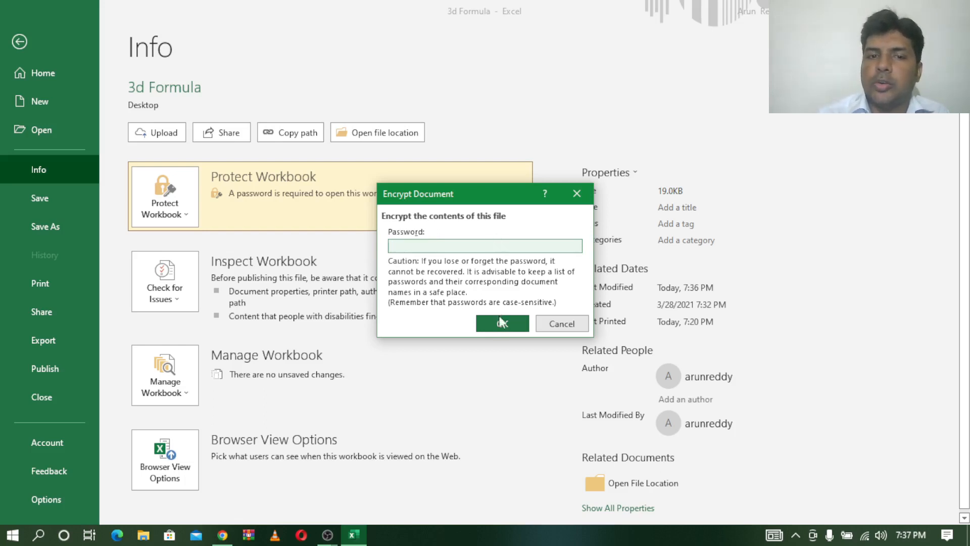
left_click(502, 323)
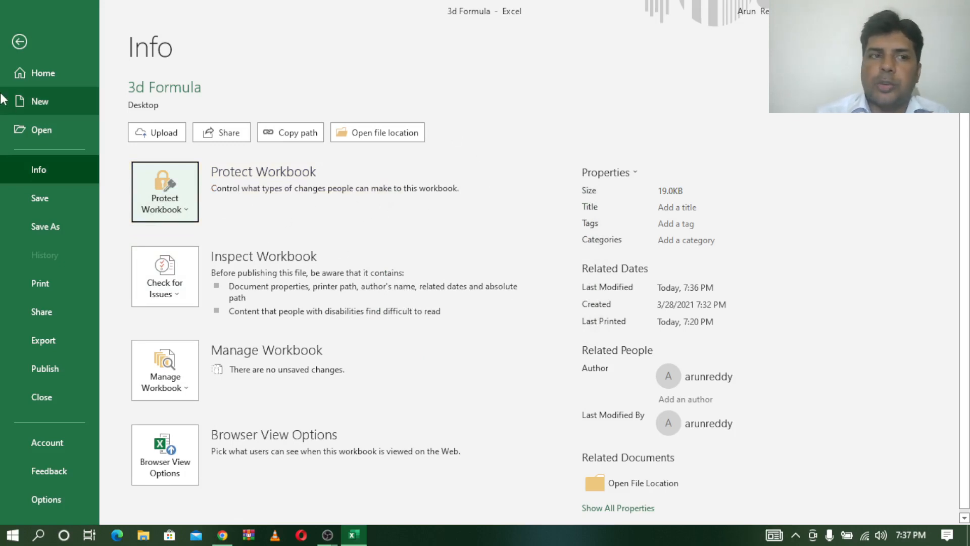
left_click(19, 43)
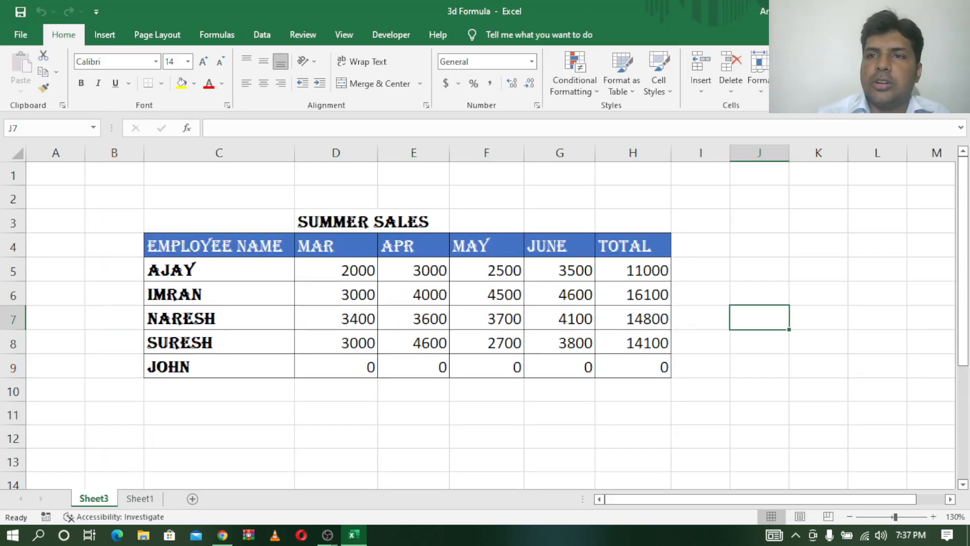
- Save 3d Formula on closing, reopen it without a password, and select the TOTAL heading in H4
key("alt+F4")
left_click(424, 296)
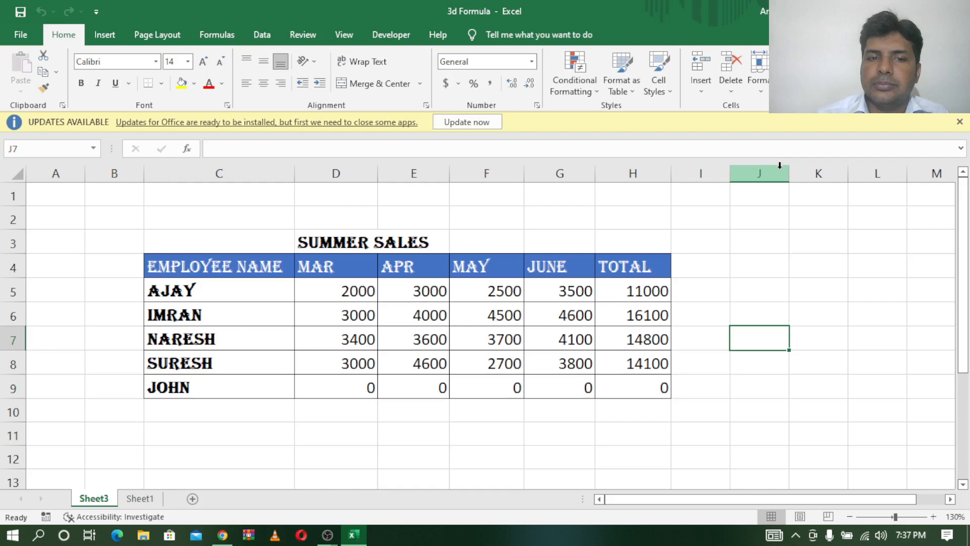
left_click(959, 122)
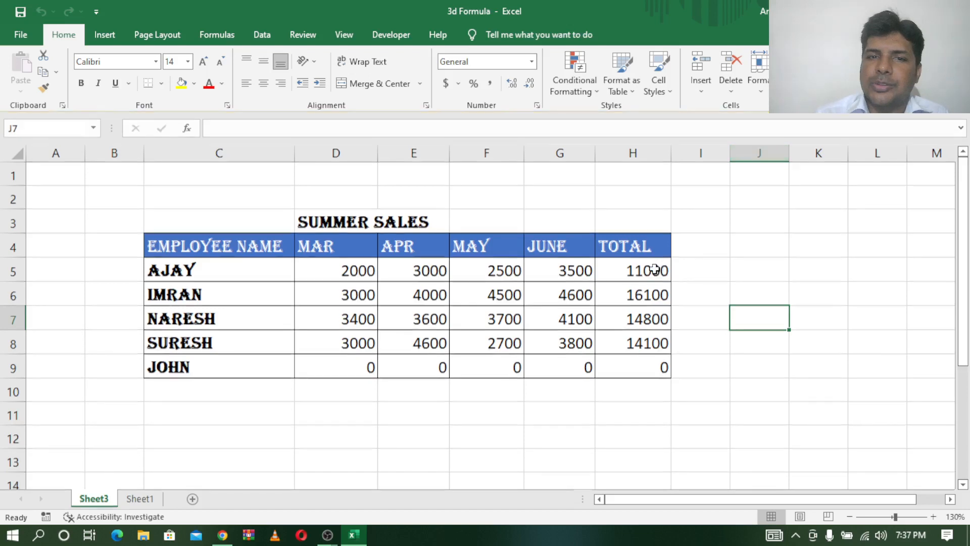
left_click(652, 253)
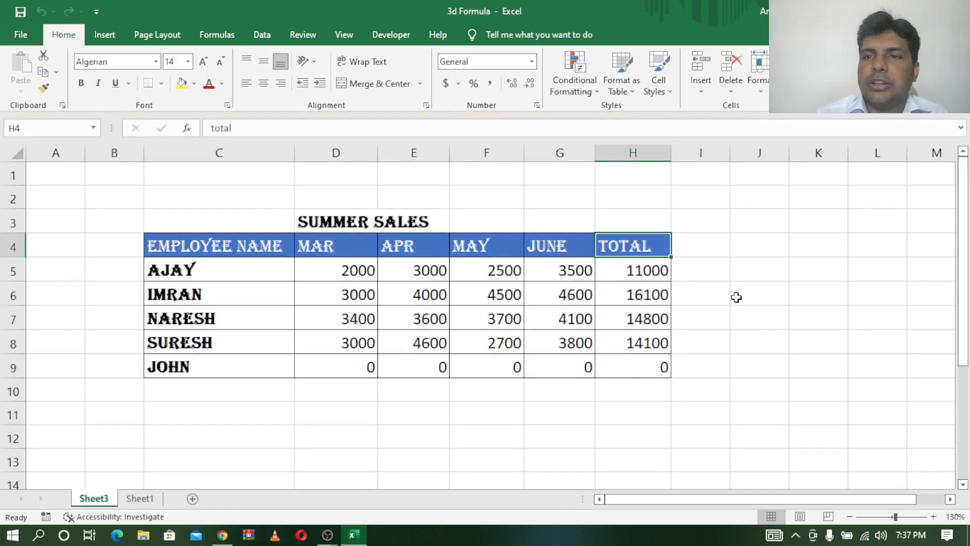